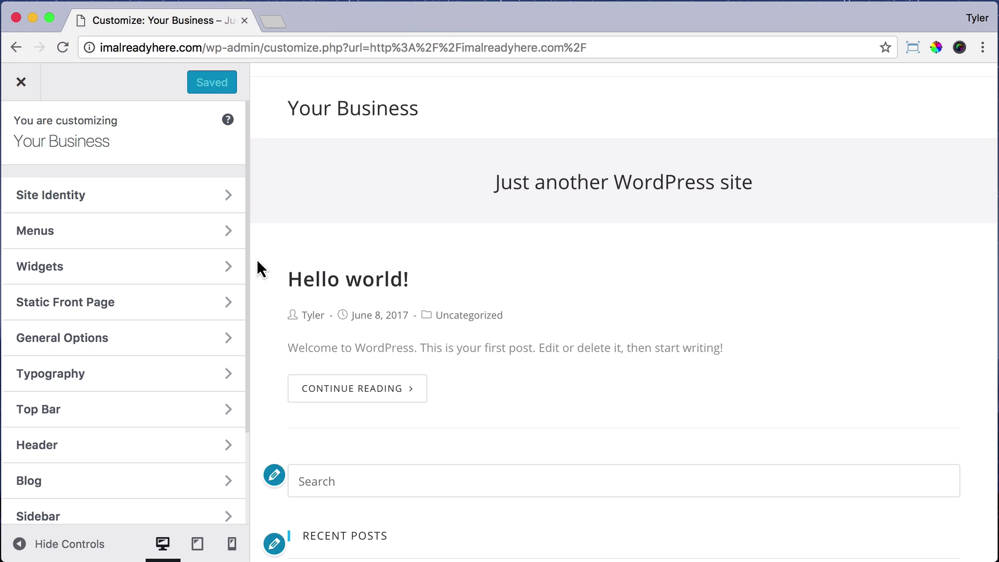
# Step: Uncheck Enable Top Bar under Top Bar > General and go back to the root Customizer panel
pyautogui.click(172, 411)
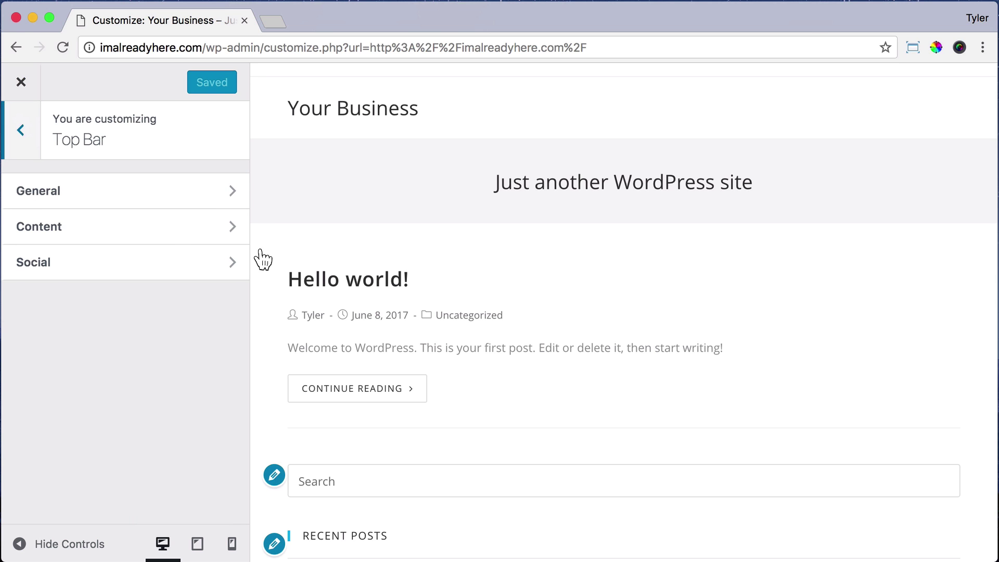
pyautogui.click(214, 198)
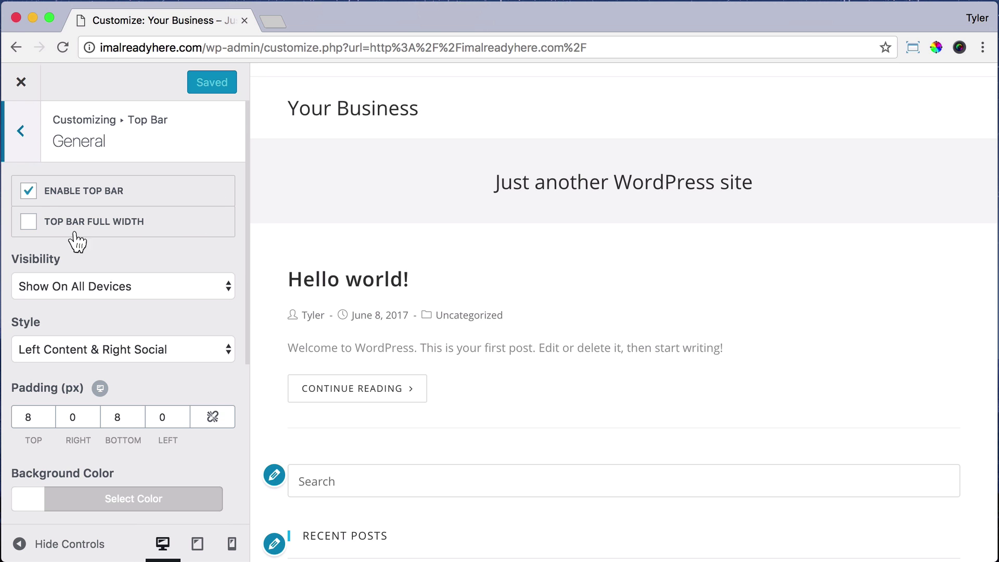
pyautogui.click(28, 196)
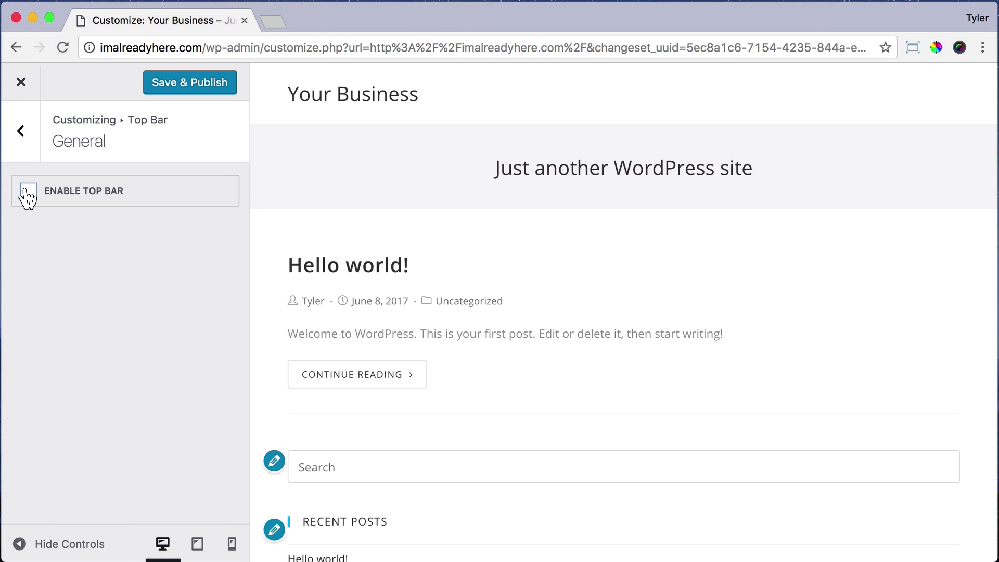
pyautogui.click(19, 133)
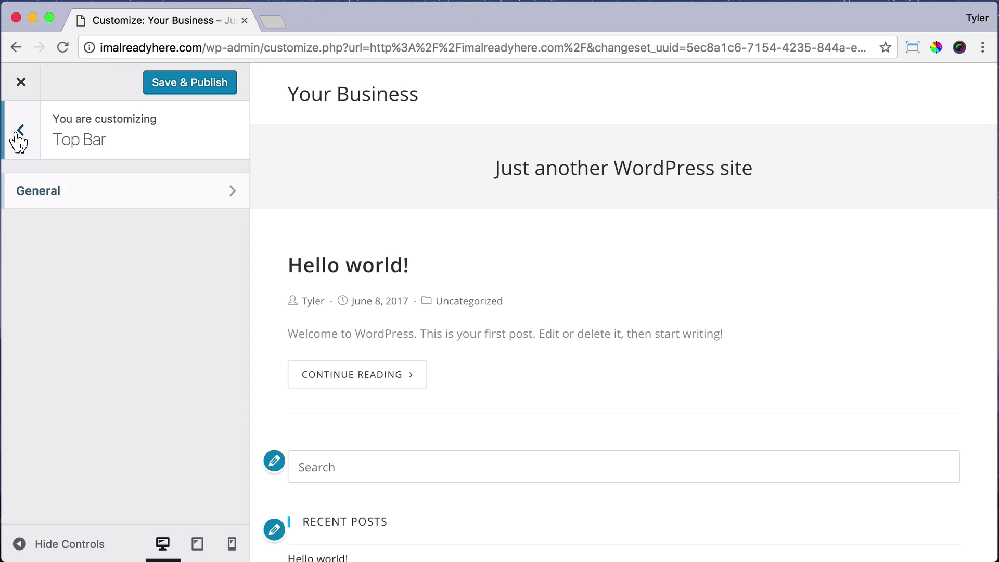
pyautogui.click(19, 134)
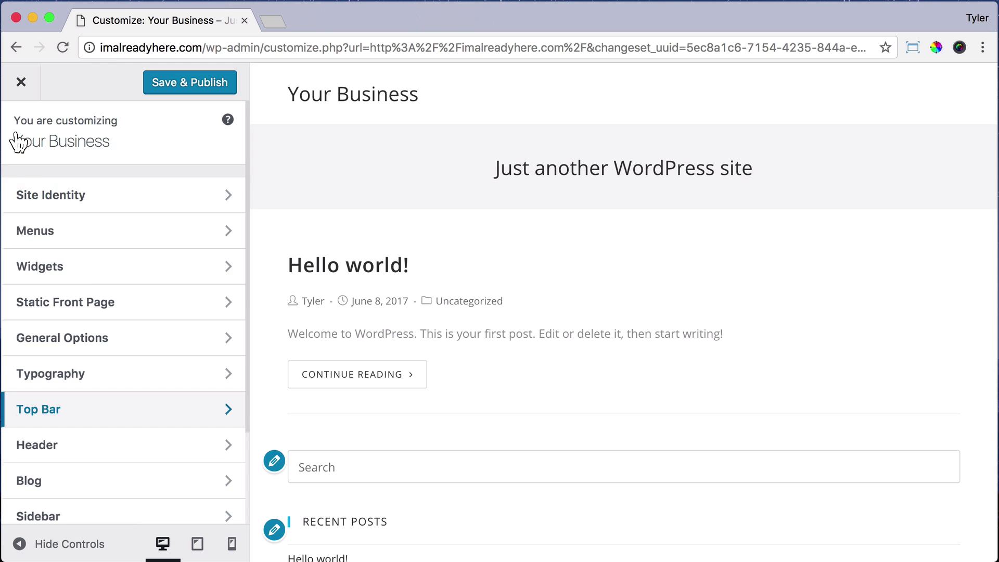
# Step: Create a new menu named 'Main' from the Menus panel
pyautogui.click(221, 234)
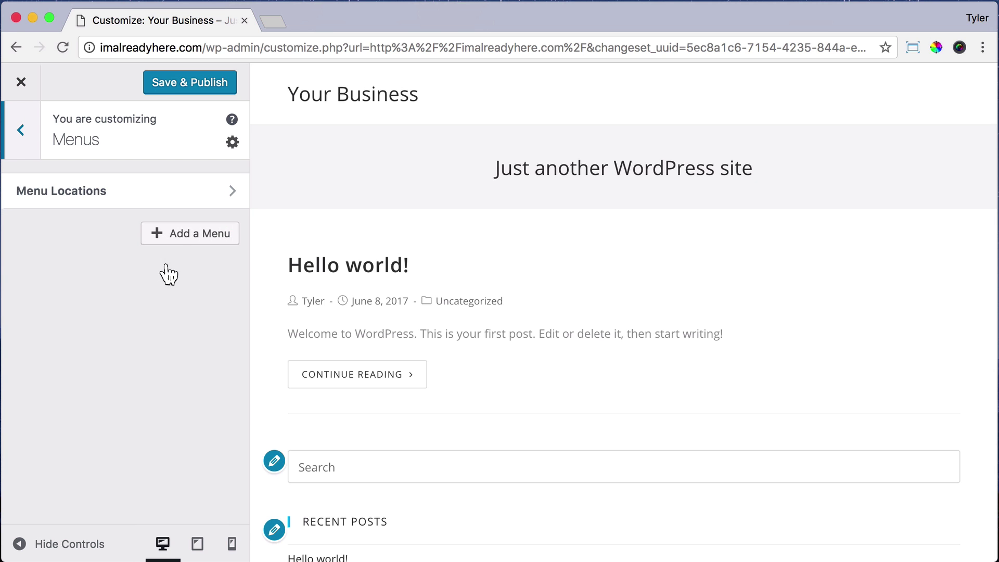
pyautogui.click(174, 243)
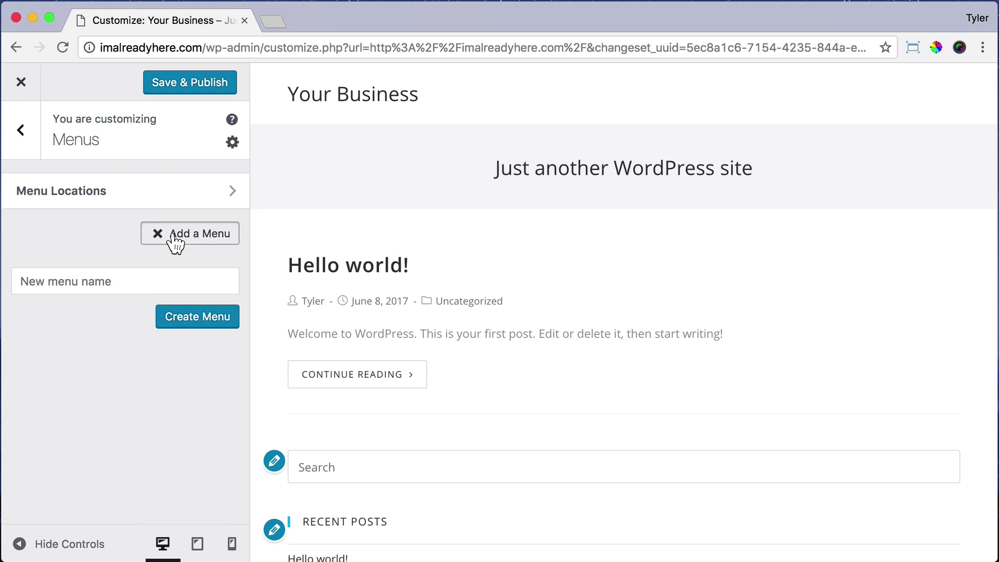
pyautogui.click(89, 281)
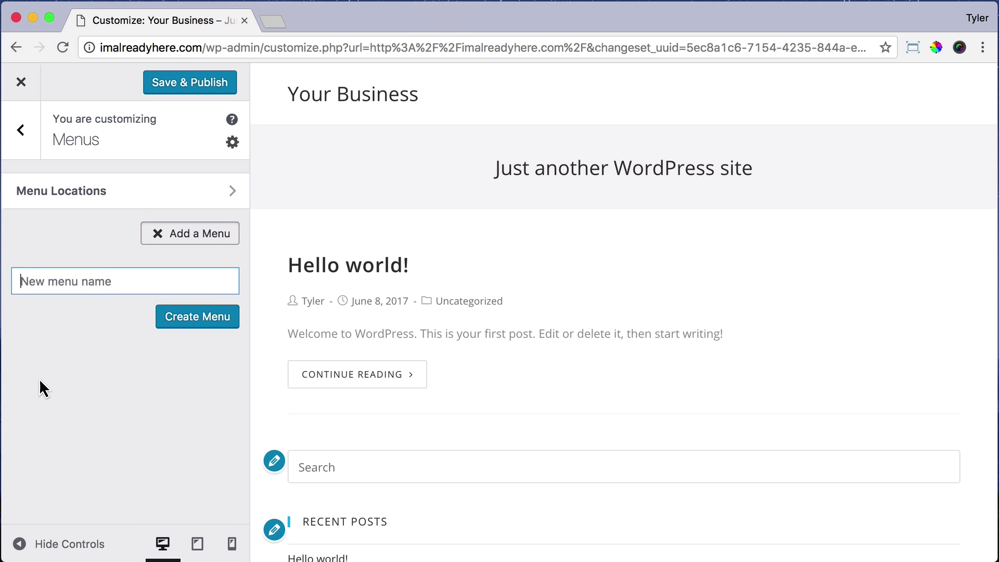
pyautogui.write('Main')
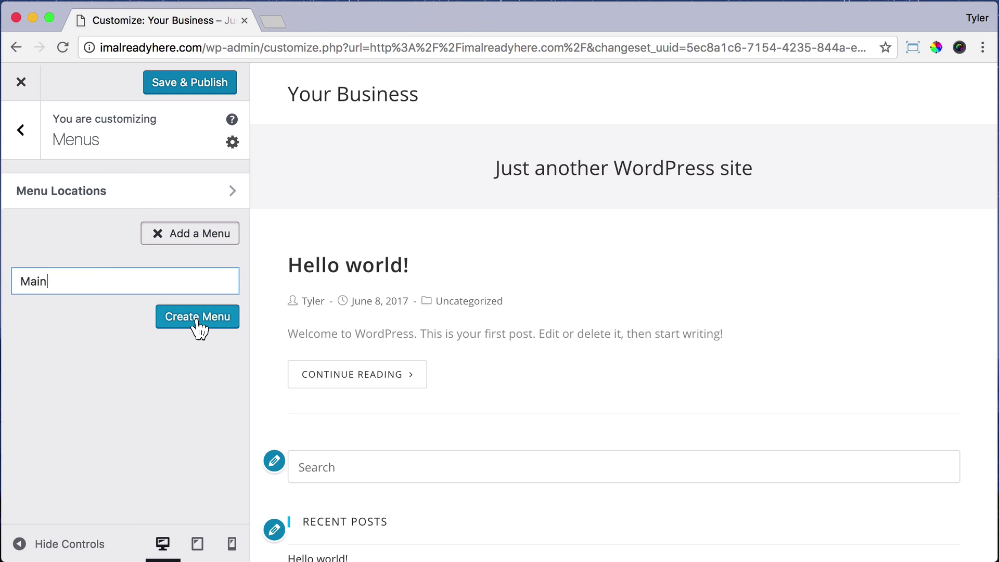
pyautogui.click(198, 327)
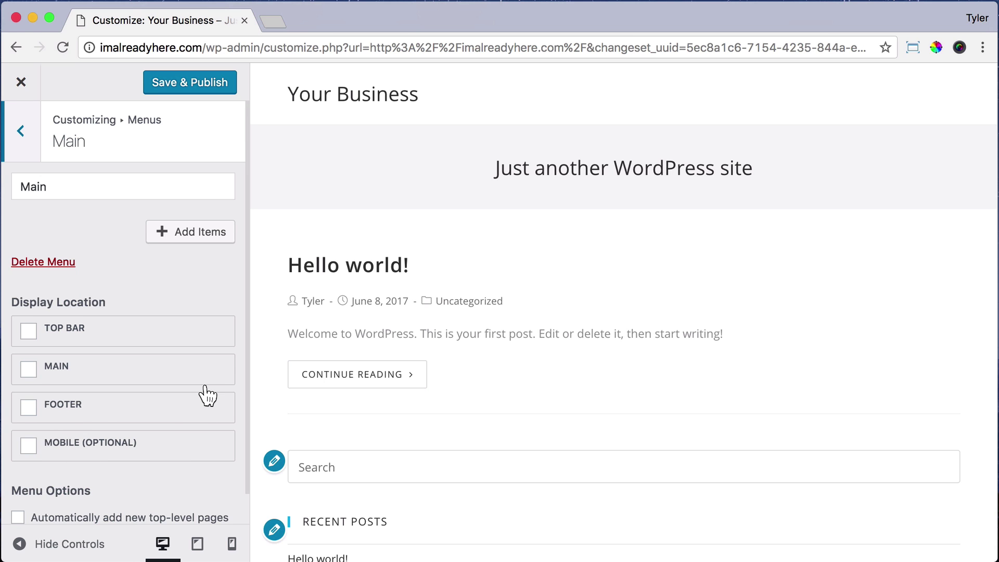
# Step: Tick the MAIN display location for the Main menu and check the menu in the preview
pyautogui.click(28, 371)
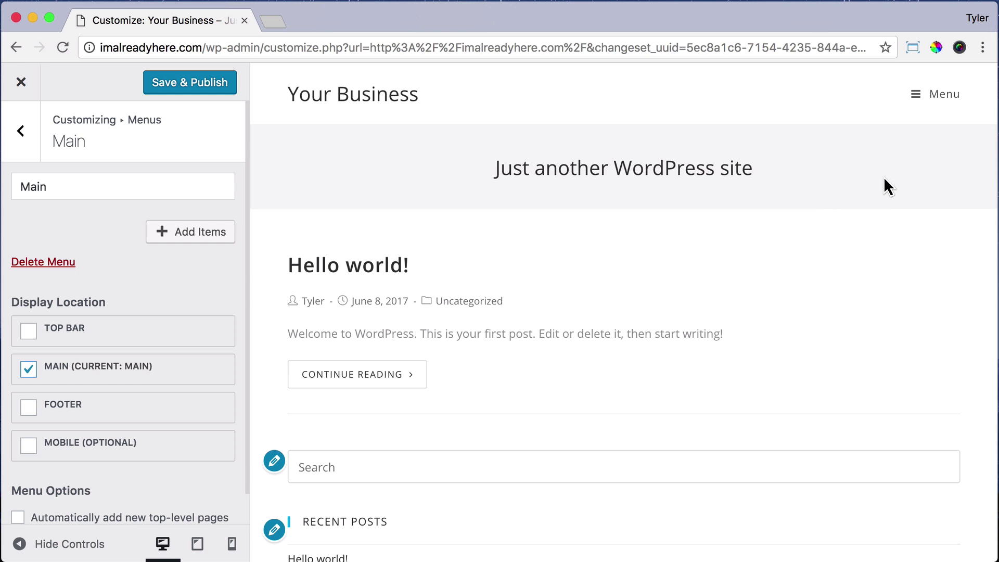
pyautogui.click(914, 102)
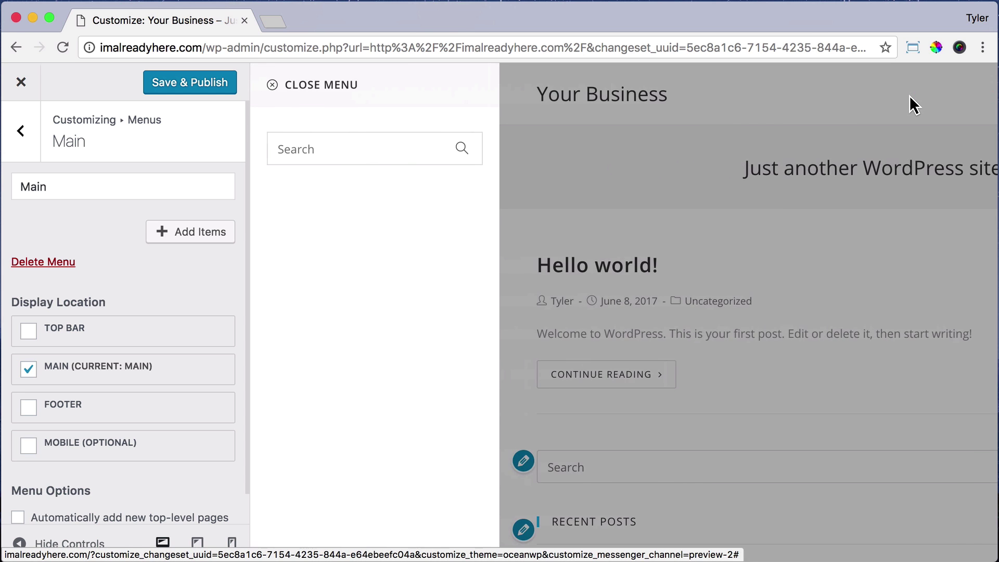
pyautogui.click(271, 86)
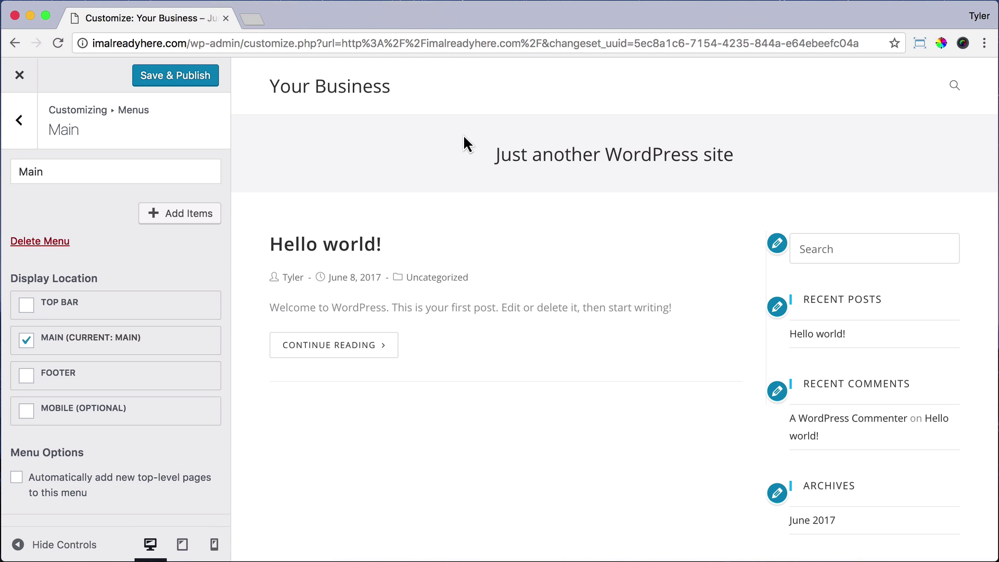
# Step: Add the Home, Contact, Services, Our Work and About pages from the Pages item list
pyautogui.click(169, 218)
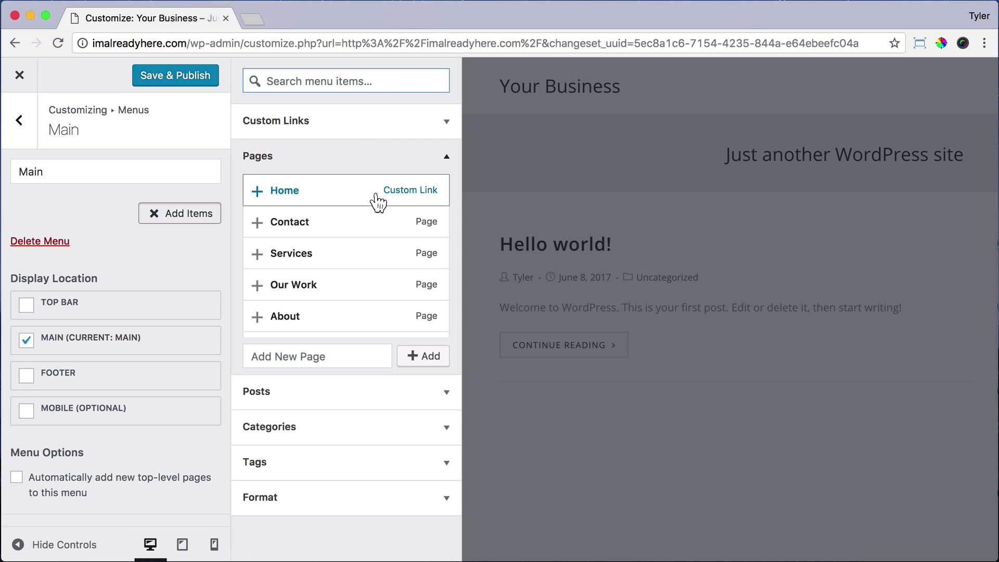
pyautogui.scroll(-2, 350, 250)
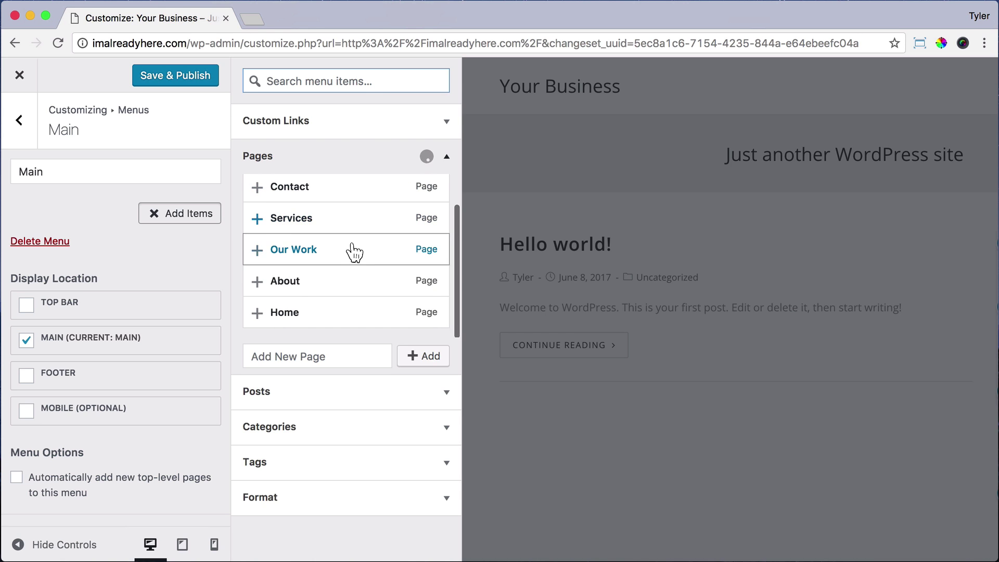
pyautogui.click(257, 315)
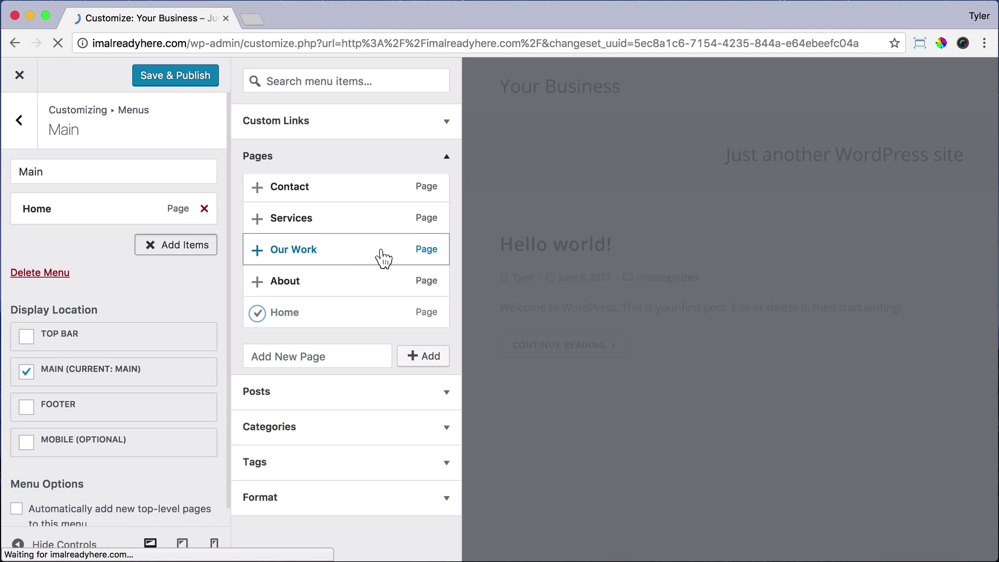
pyautogui.scroll(2, 382, 257)
pyautogui.click(257, 223)
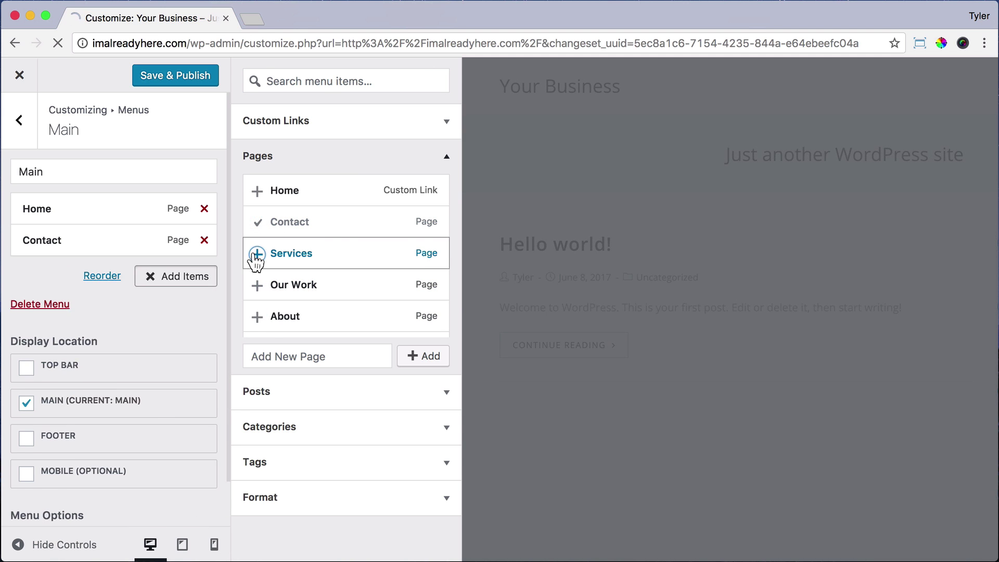
pyautogui.click(257, 253)
pyautogui.click(257, 285)
pyautogui.scroll(-2, 333, 282)
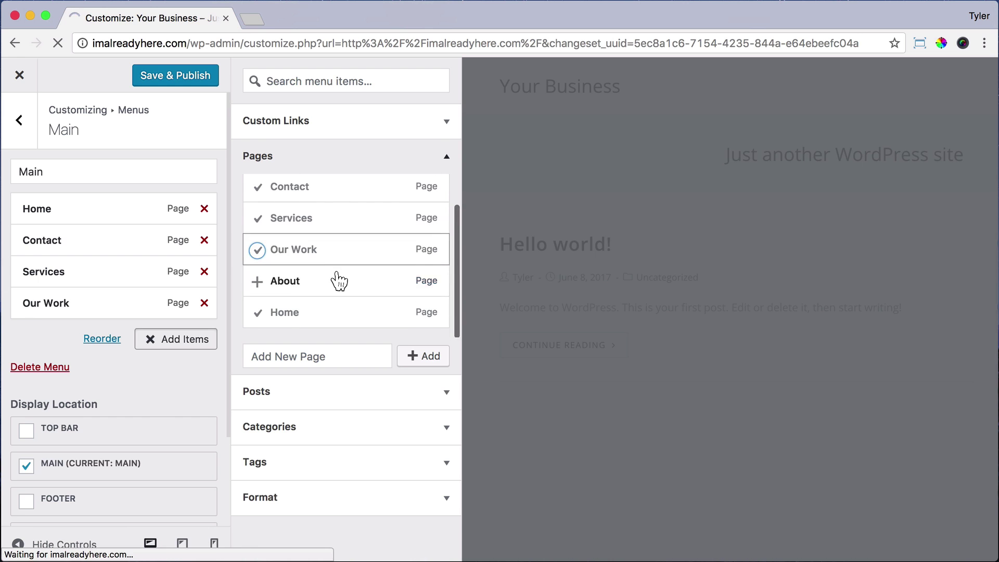
pyautogui.click(256, 283)
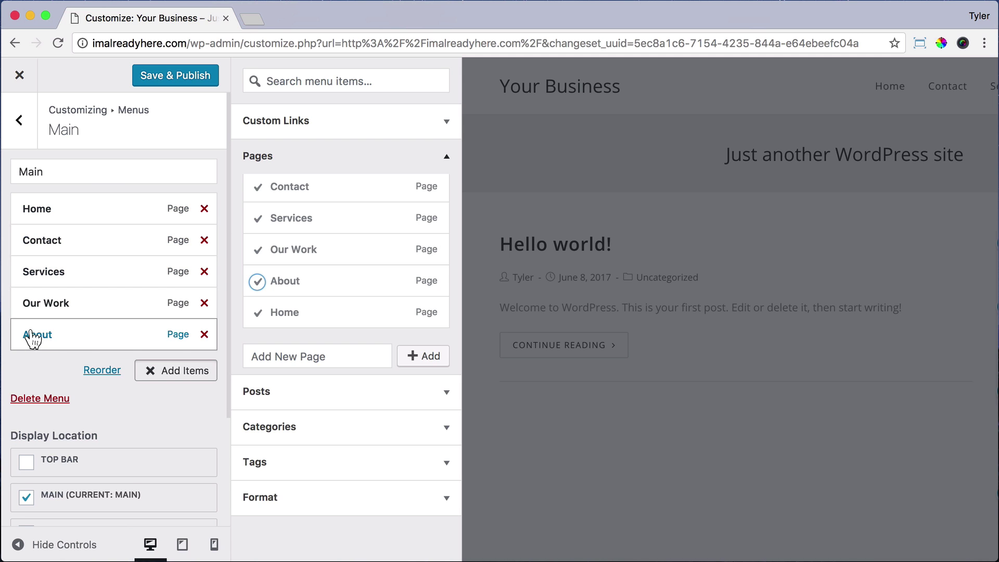
# Step: Drag the items into the order Home, About, Our Work, Services, Contact
pyautogui.moveTo(31, 337); pyautogui.dragTo(25, 254)
pyautogui.moveTo(25, 339); pyautogui.dragTo(17, 272)
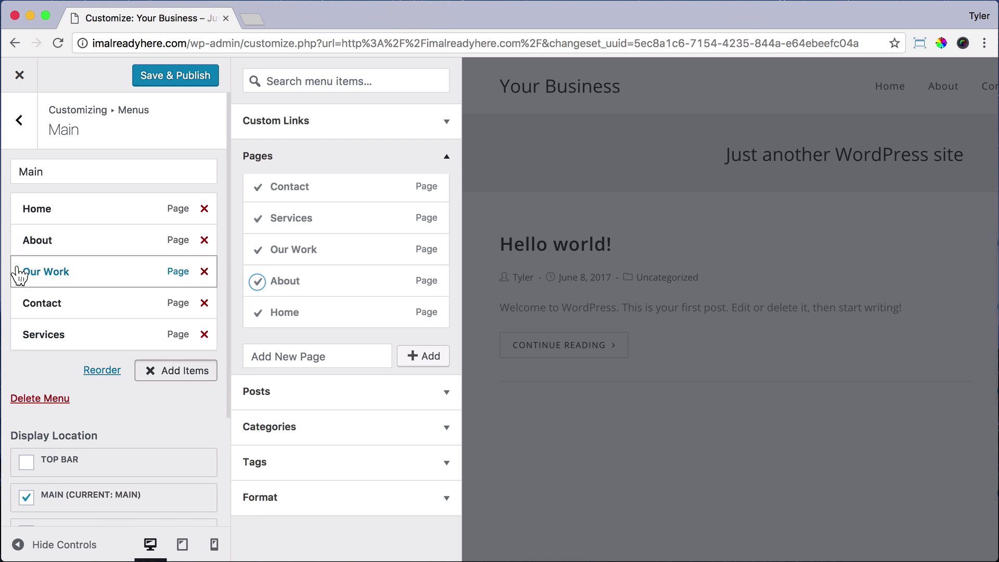
pyautogui.moveTo(21, 310); pyautogui.dragTo(22, 346)
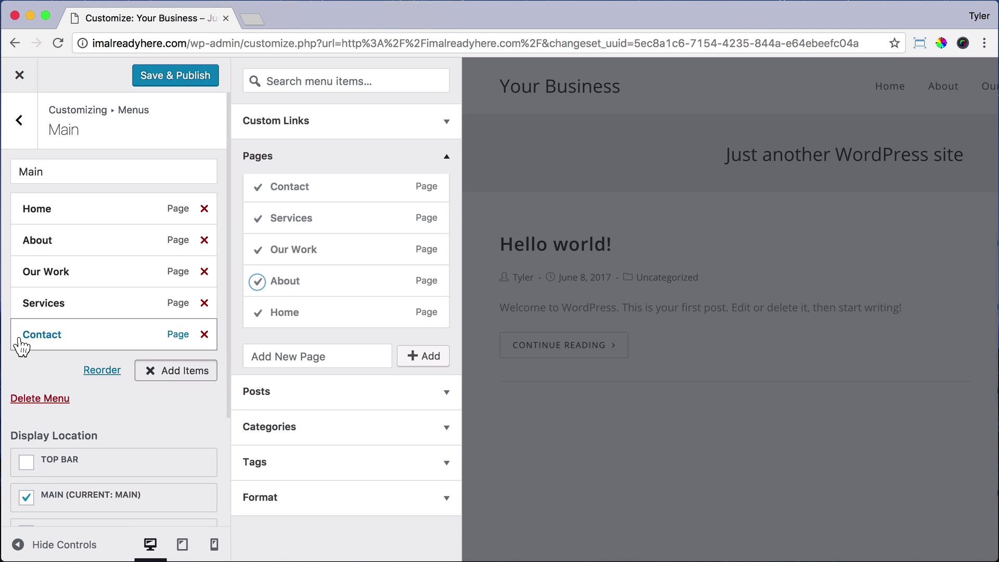
# Step: Close the addable items list, then indent and un-indent Our Work so it stays top-level
pyautogui.click(182, 371)
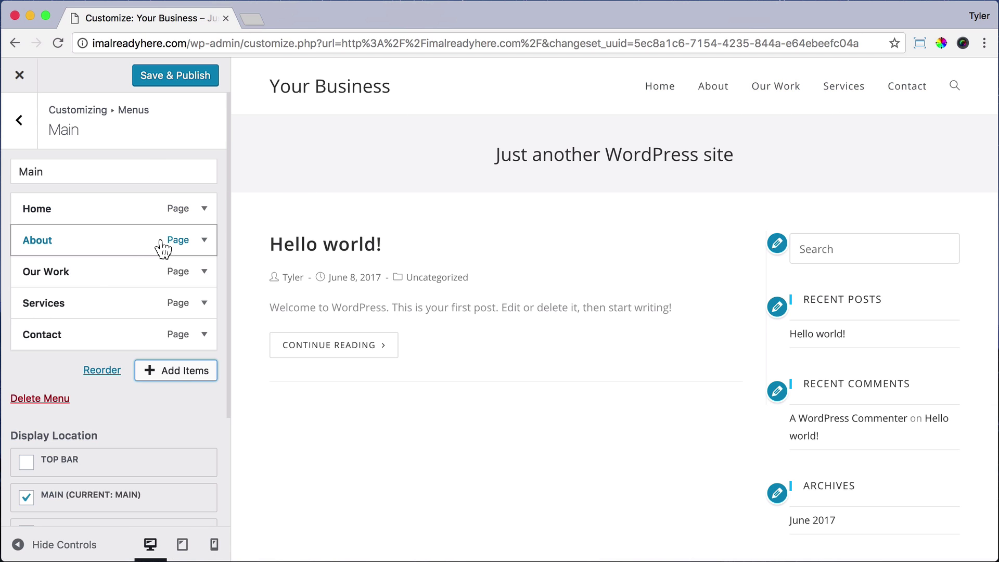
pyautogui.moveTo(33, 275); pyautogui.dragTo(56, 276)
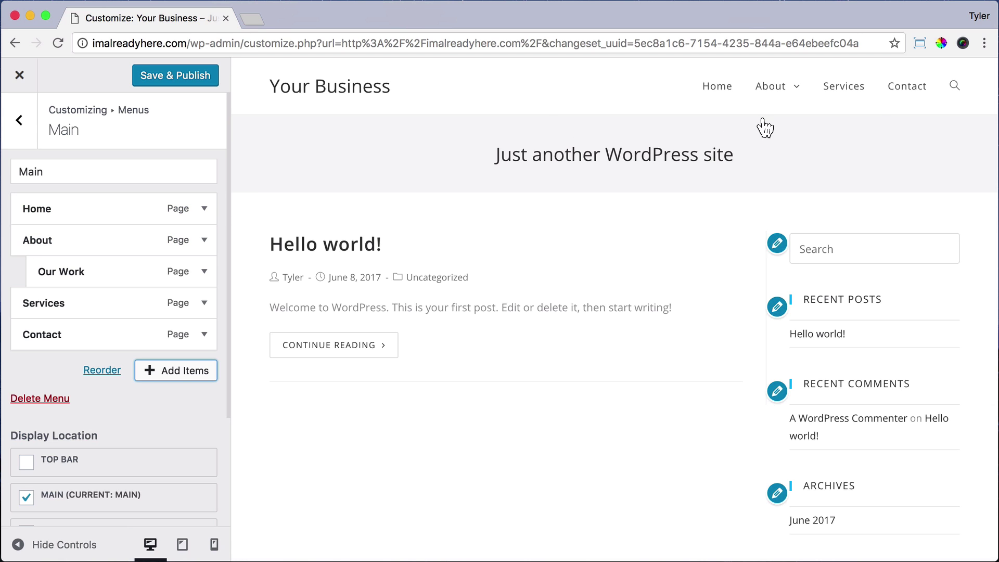
pyautogui.moveTo(788, 98)
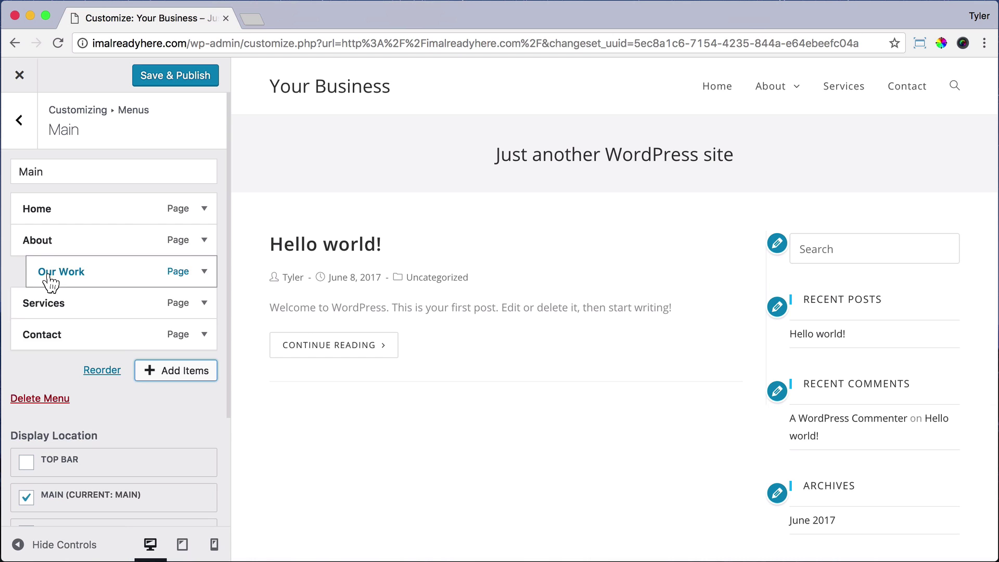
pyautogui.moveTo(50, 283); pyautogui.dragTo(31, 283)
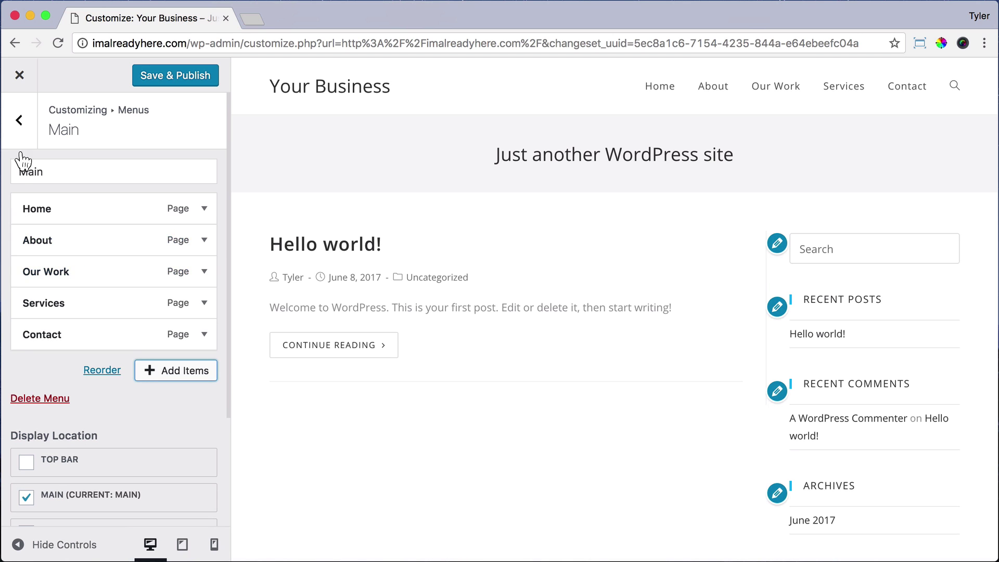
# Step: Go back to the main panel and open the Header's General options
pyautogui.click(19, 121)
pyautogui.click(21, 123)
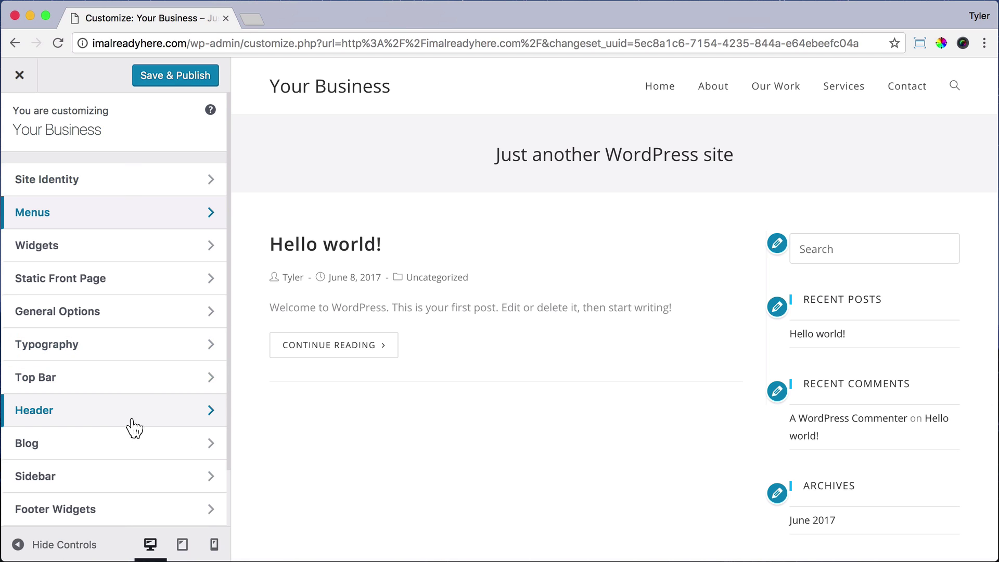
pyautogui.click(195, 411)
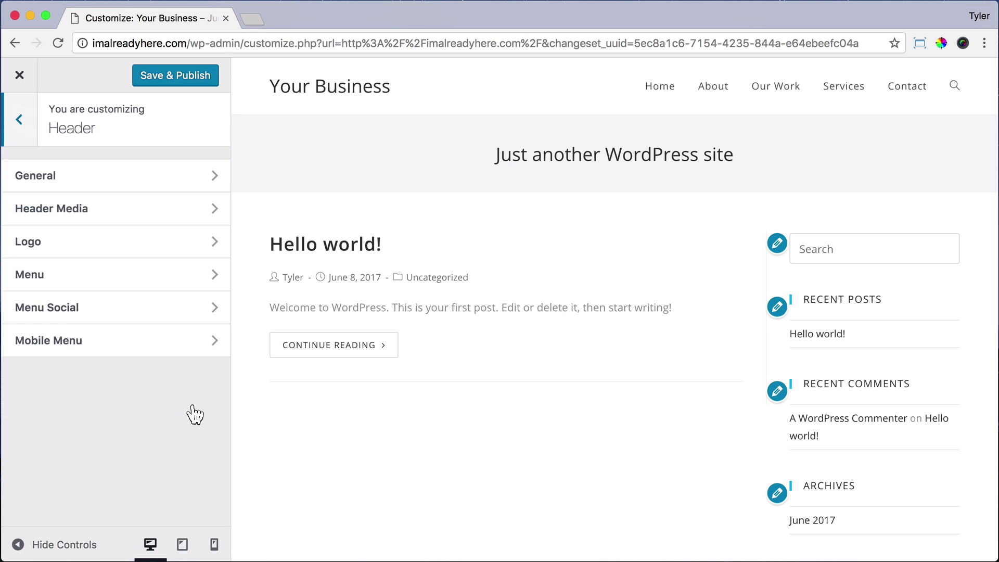
pyautogui.click(183, 185)
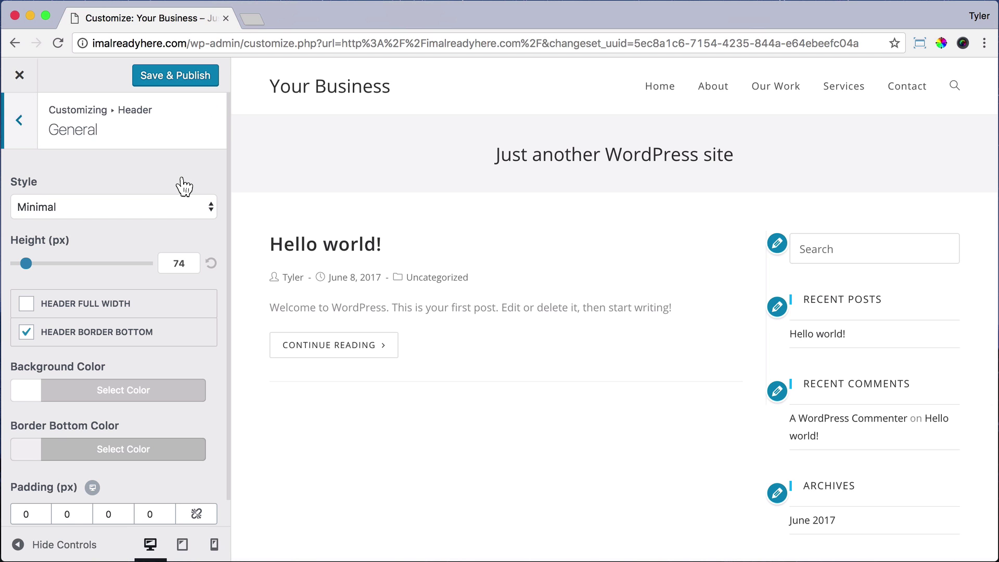
# Step: Try the Top Menu and Full Screen header styles, previewing the full-screen navigation overlay
pyautogui.click(199, 215)
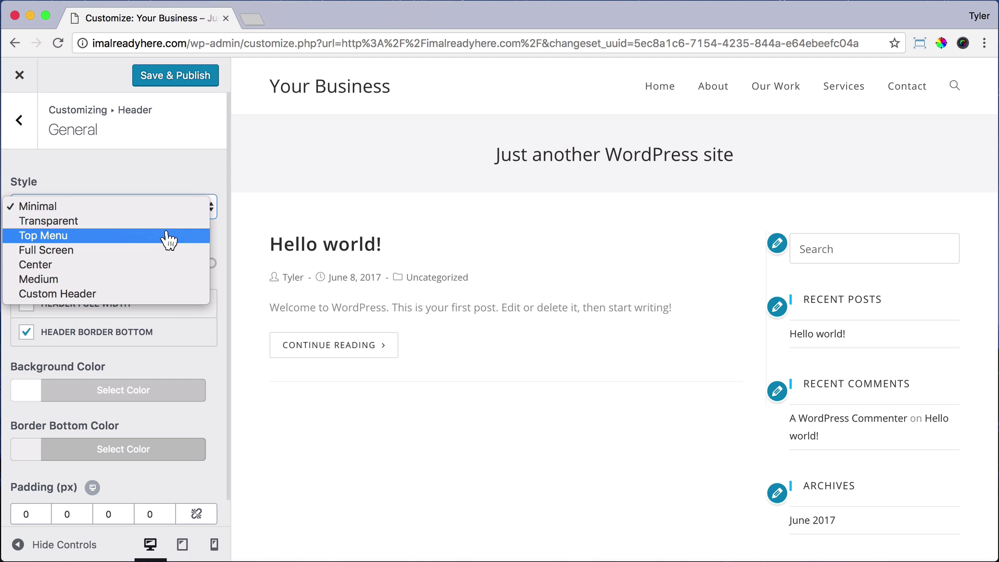
pyautogui.click(169, 237)
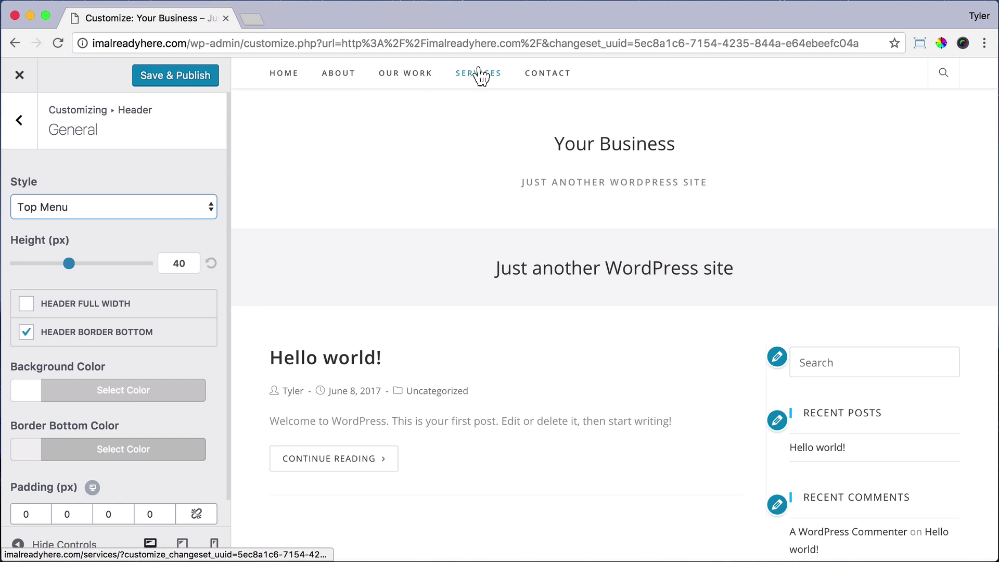
pyautogui.click(137, 206)
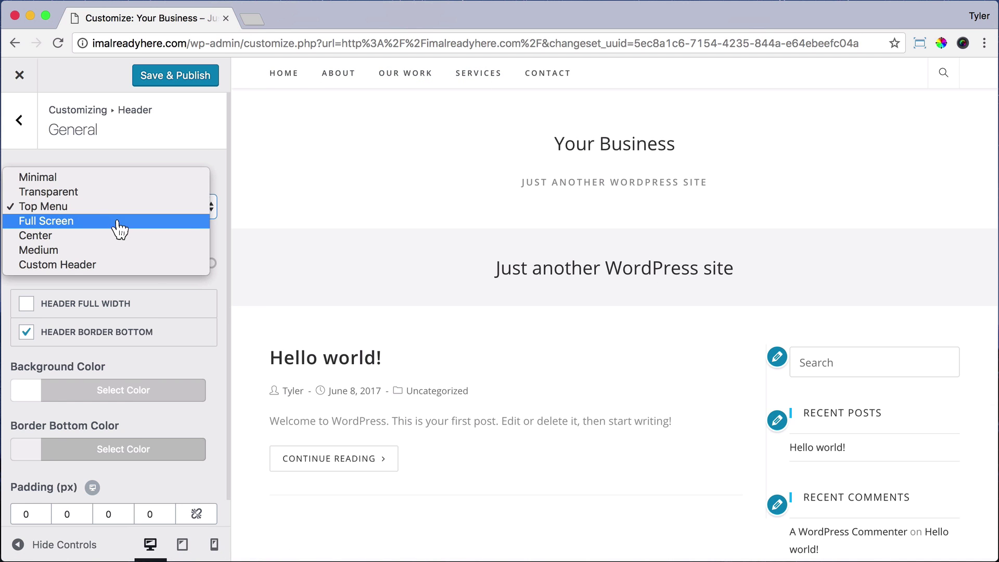
pyautogui.press('Escape')
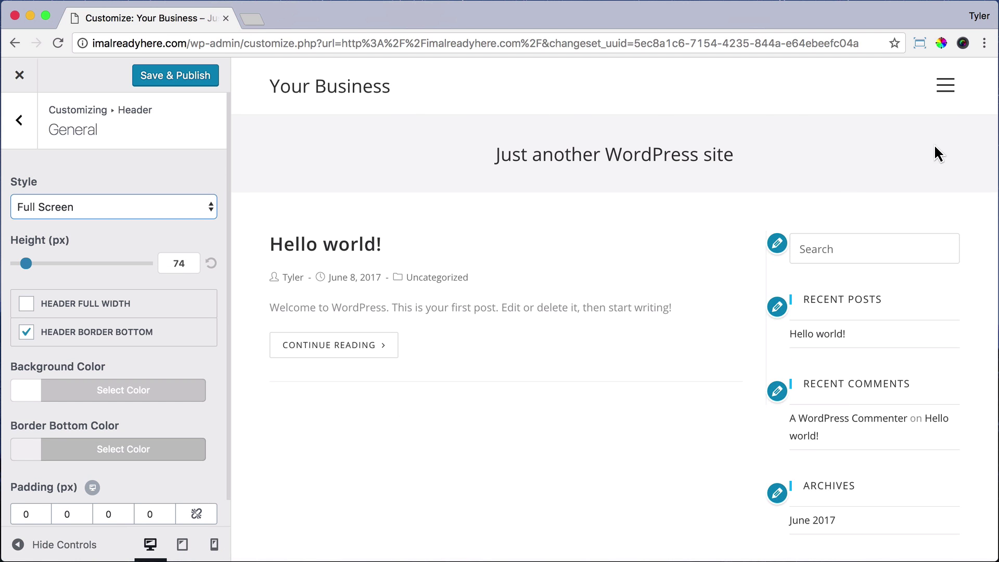
pyautogui.click(946, 85)
pyautogui.click(946, 86)
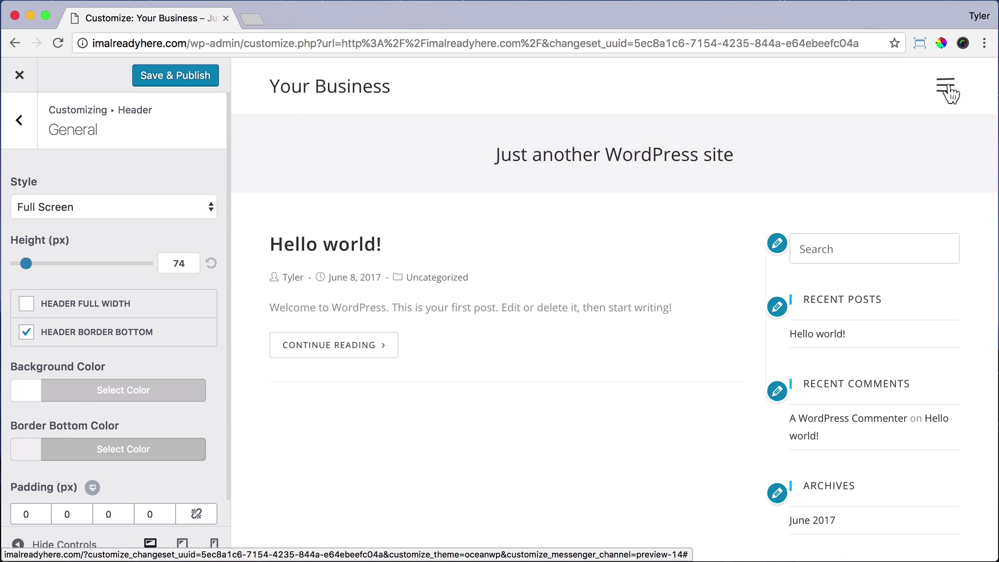
# Step: Switch the header style to Center, then settle on Minimal
pyautogui.click(203, 215)
pyautogui.click(157, 226)
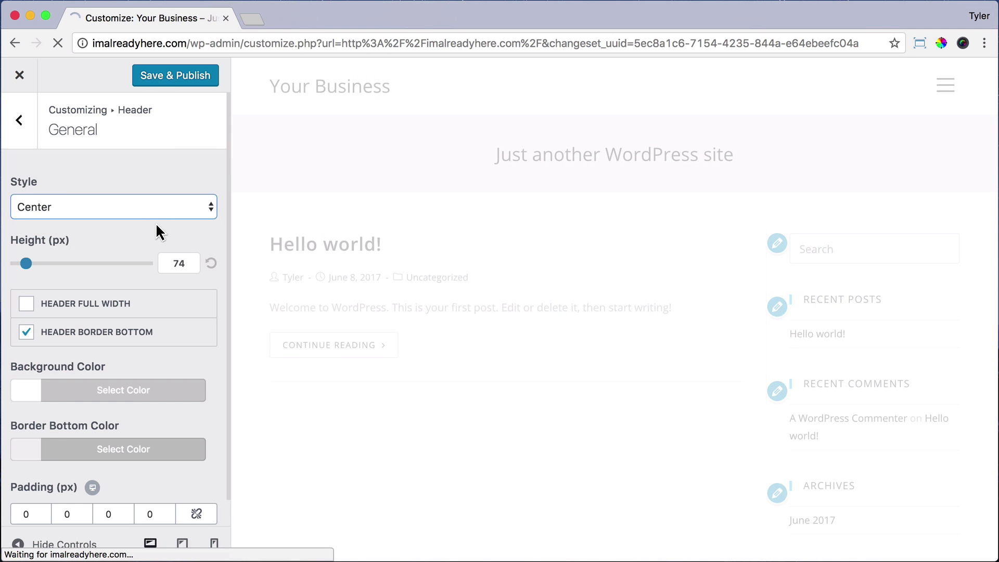
pyautogui.click(199, 212)
pyautogui.click(146, 156)
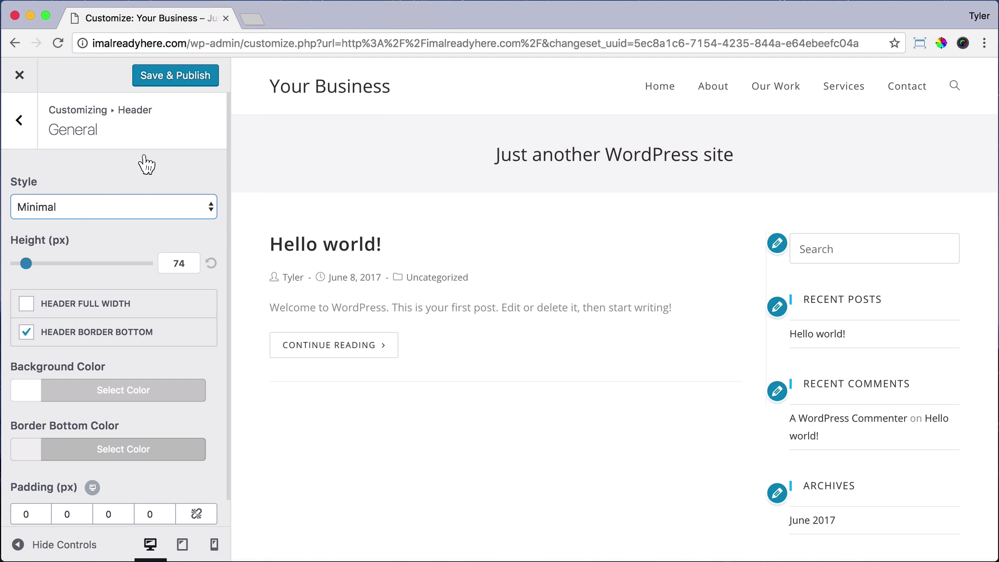
# Step: Keep header height at 74 px with full width off, and uncheck Header Border Bottom
pyautogui.moveTo(25, 264)
pyautogui.mouseDown()
pyautogui.moveTo(91, 269)
pyautogui.moveTo(10, 273)
pyautogui.moveTo(24, 269)
pyautogui.mouseUp()
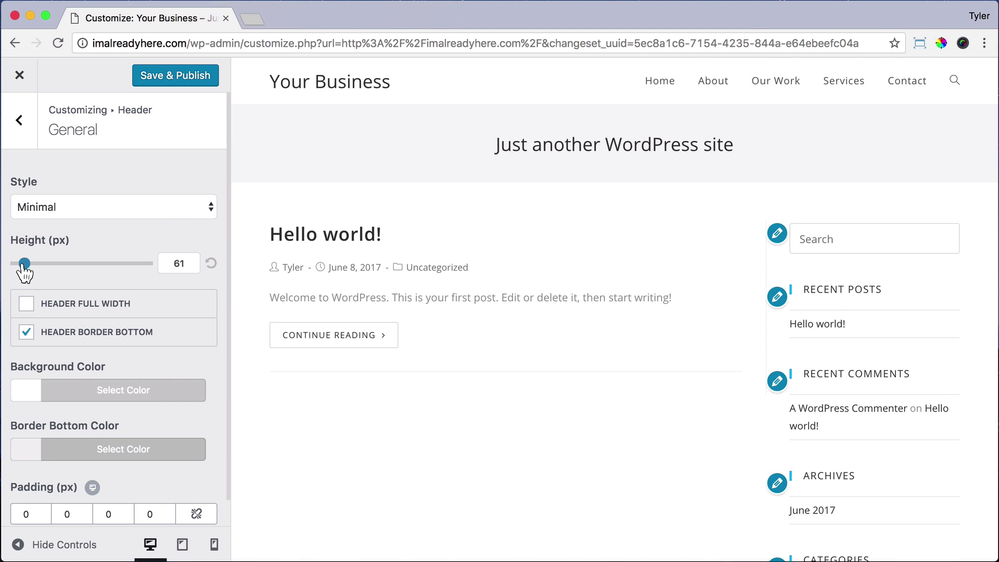
pyautogui.click(209, 264)
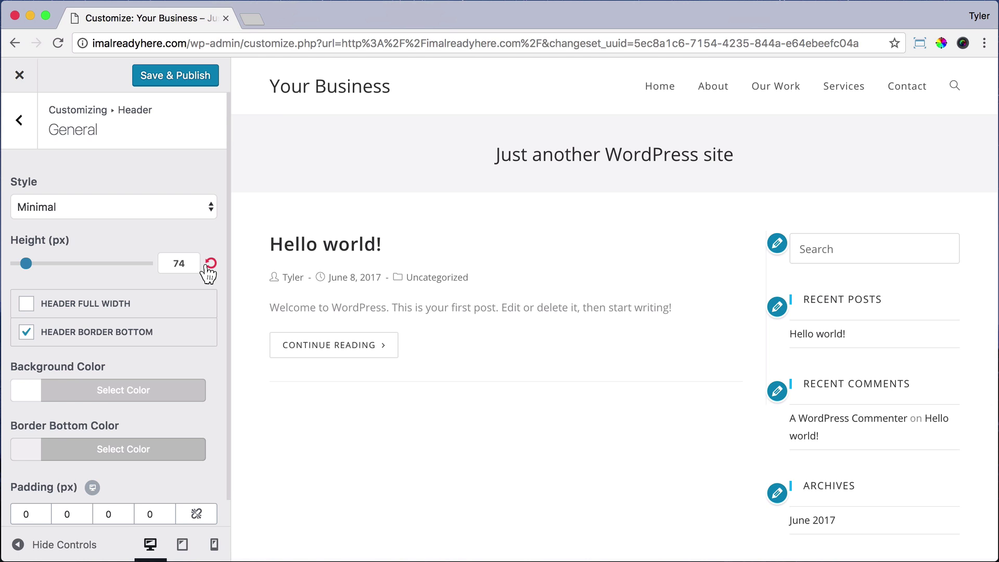
pyautogui.click(26, 305)
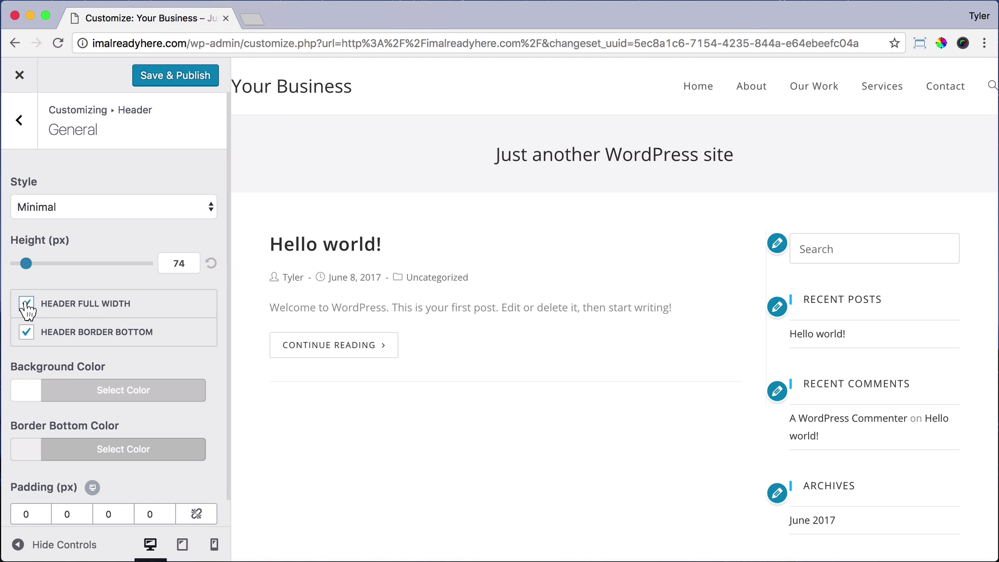
pyautogui.click(26, 305)
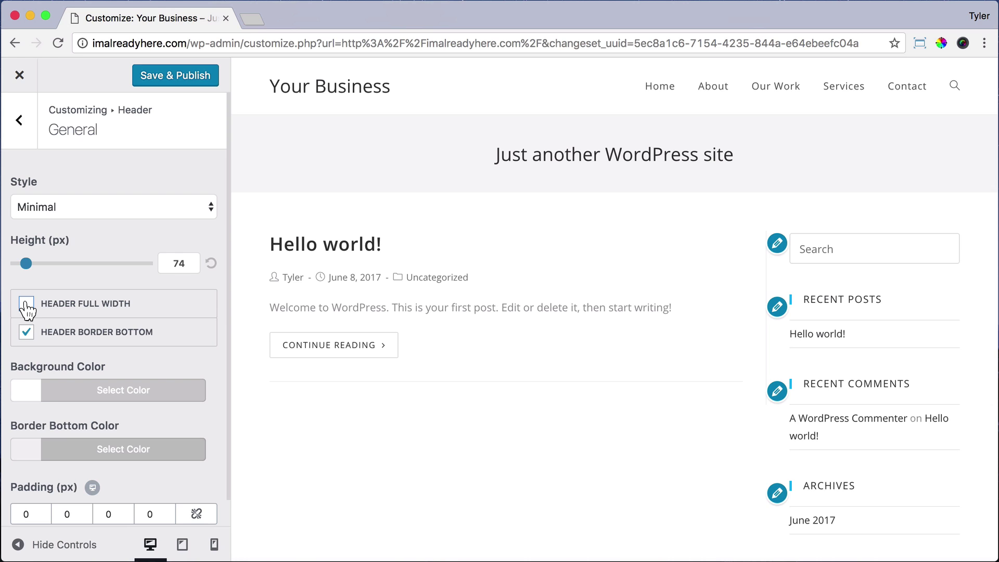
pyautogui.click(27, 335)
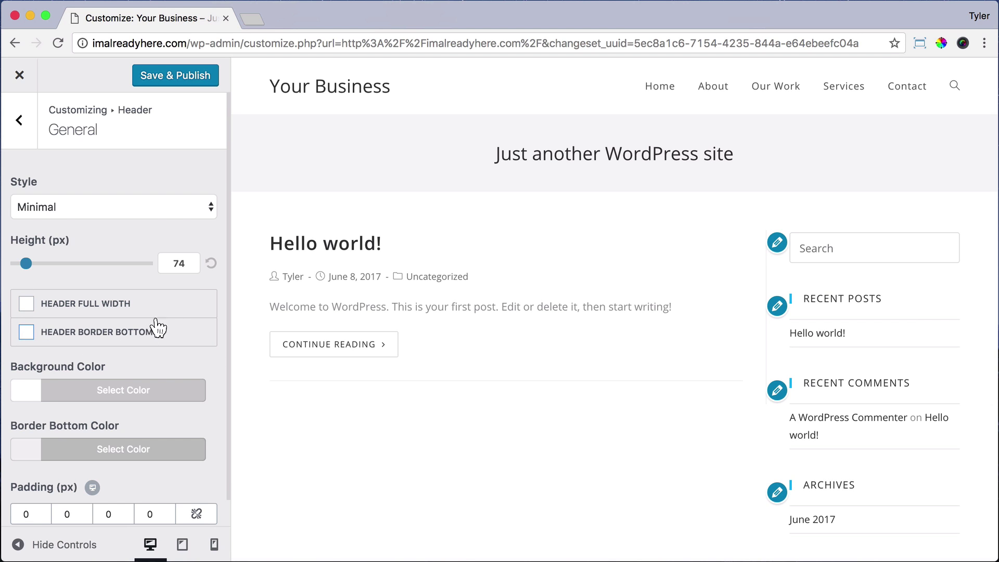
pyautogui.scroll(-1, 199, 284)
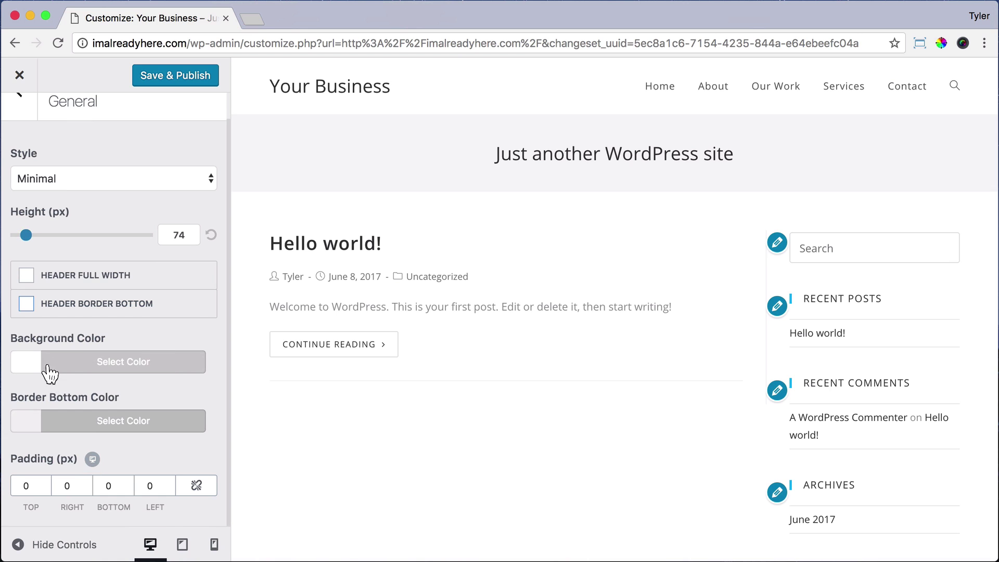
# Step: Open the header Background Color picker and try grey and green shades
pyautogui.click(85, 367)
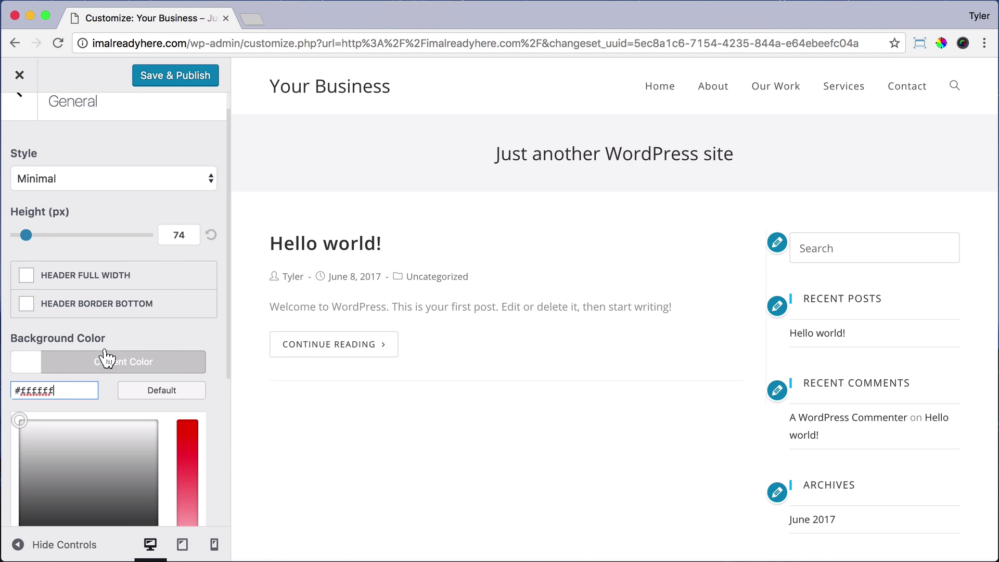
pyautogui.scroll(-5, 176, 315)
pyautogui.moveTo(98, 330)
pyautogui.mouseDown()
pyautogui.moveTo(53, 330)
pyautogui.moveTo(116, 357)
pyautogui.moveTo(65, 352)
pyautogui.moveTo(123, 362)
pyautogui.moveTo(98, 345)
pyautogui.moveTo(68, 352)
pyautogui.moveTo(134, 329)
pyautogui.moveTo(125, 399)
pyautogui.moveTo(47, 368)
pyautogui.moveTo(101, 340)
pyautogui.mouseUp()
pyautogui.click(115, 440)
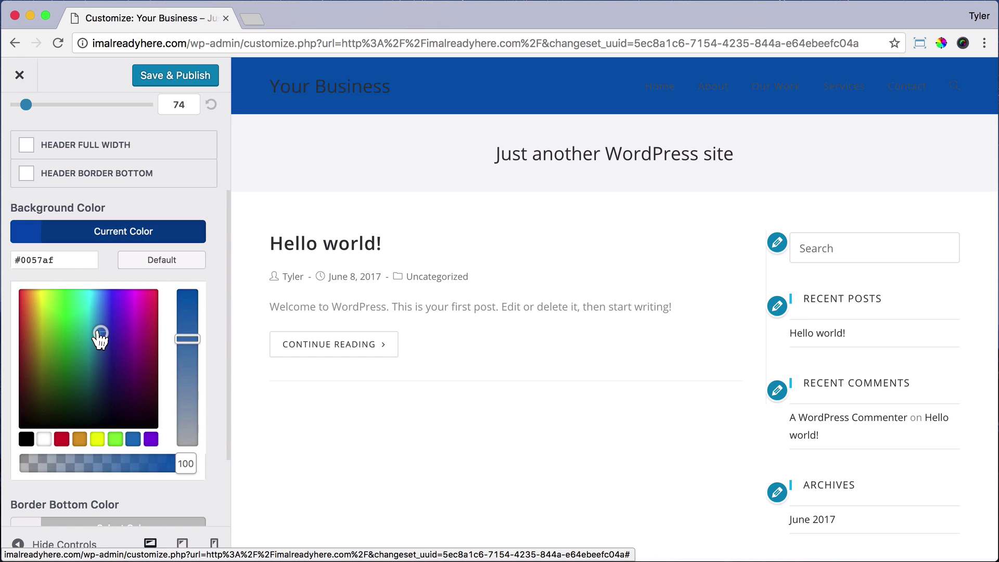
pyautogui.moveTo(69, 259); pyautogui.dragTo(10, 254)
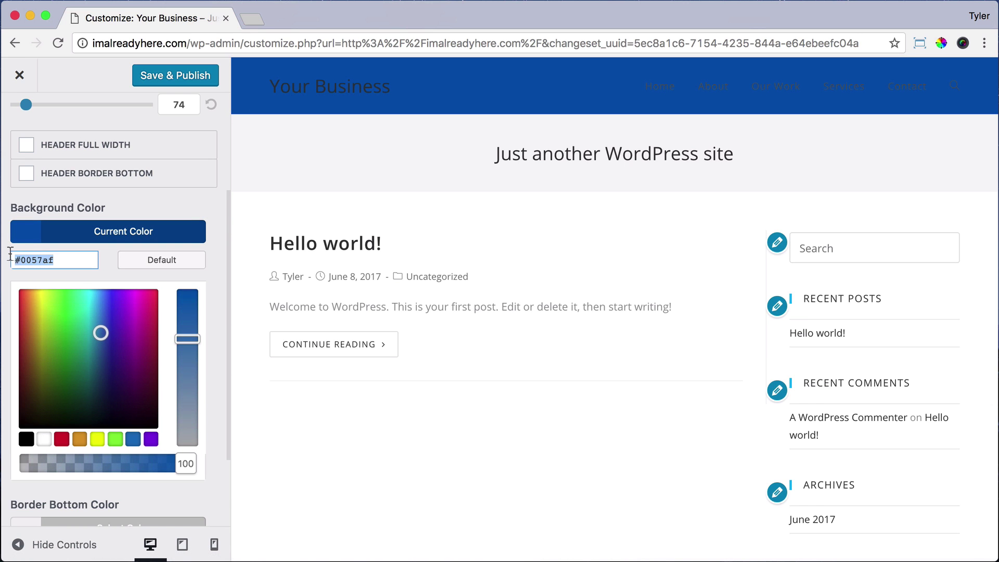
pyautogui.click(63, 259)
pyautogui.moveTo(96, 327); pyautogui.dragTo(66, 335)
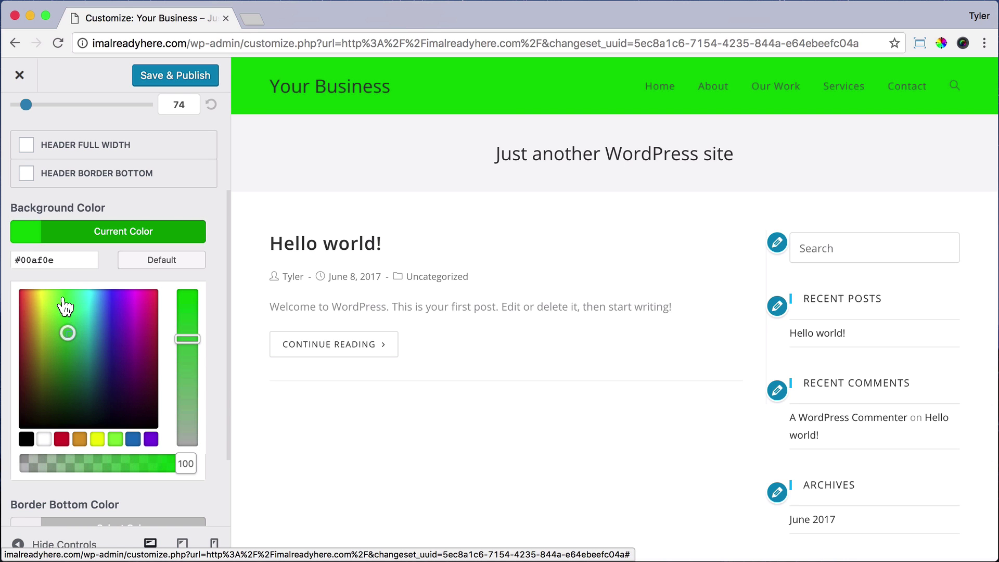
# Step: Replace the hex value 00af0e with 00a3ef for the header background
pyautogui.click(39, 258)
pyautogui.doubleClick(39, 259)
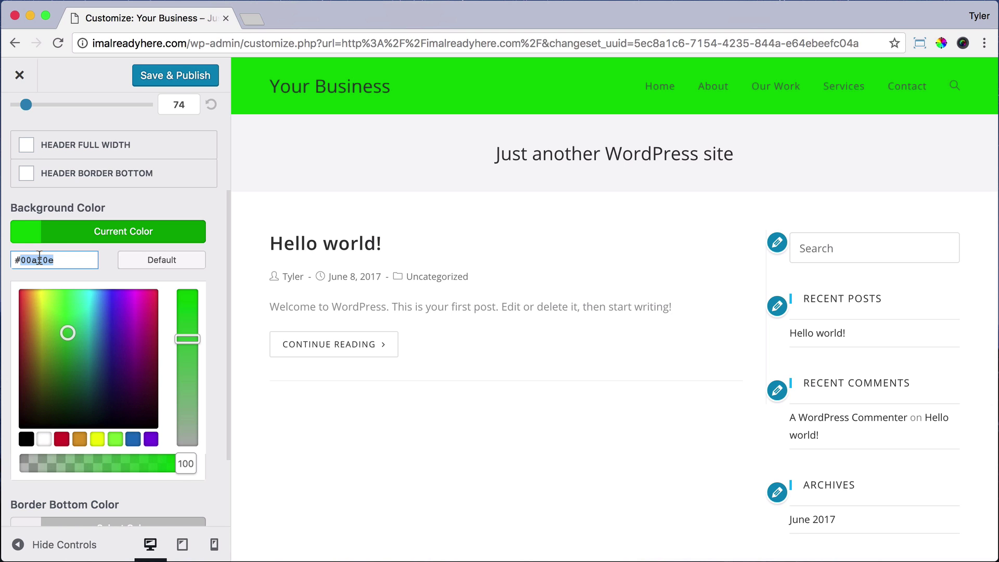
pyautogui.write('00')
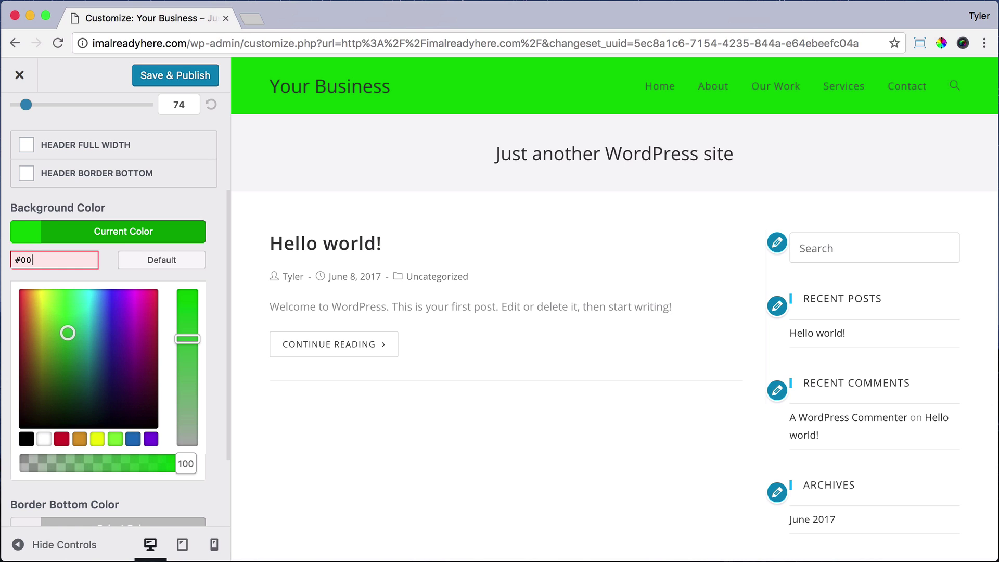
pyautogui.write('a3ef')
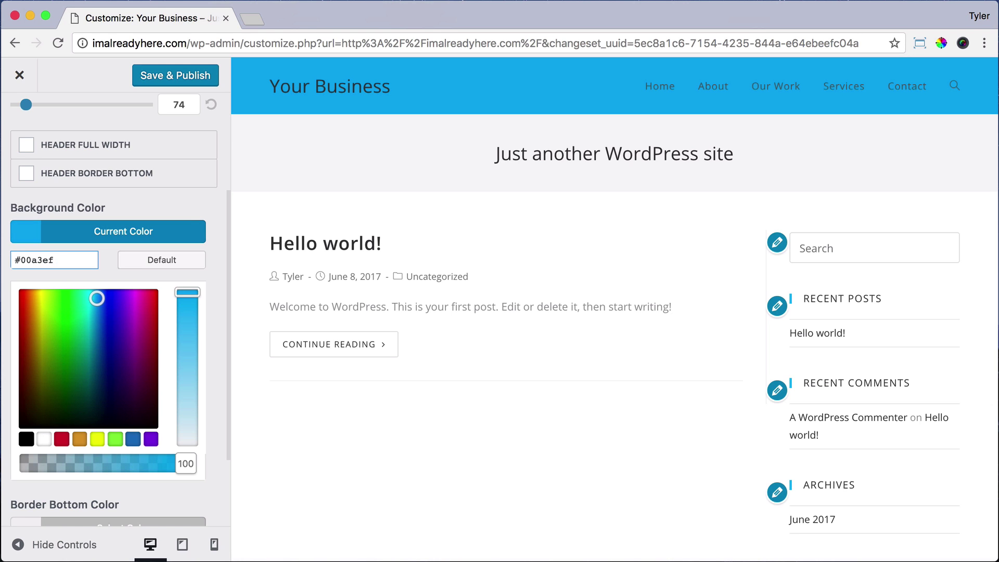
pyautogui.scroll(-4, 118, 326)
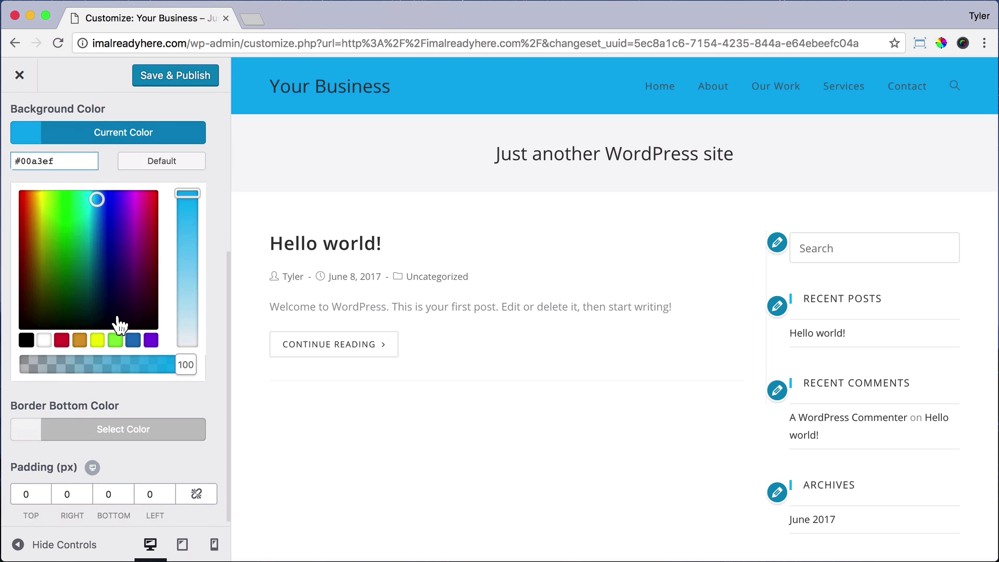
pyautogui.scroll(1, 118, 325)
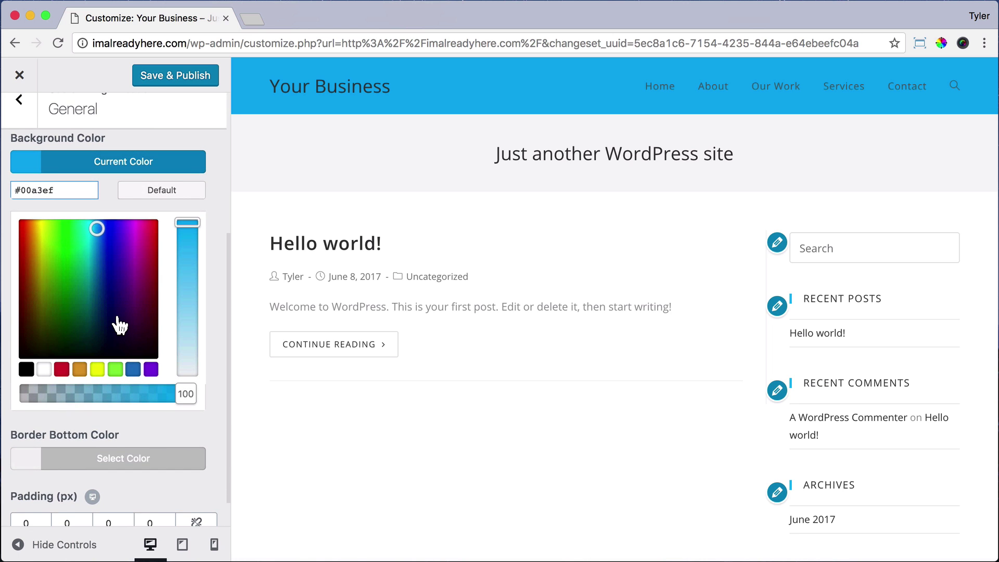
pyautogui.scroll(4, 120, 326)
pyautogui.scroll(1, 119, 326)
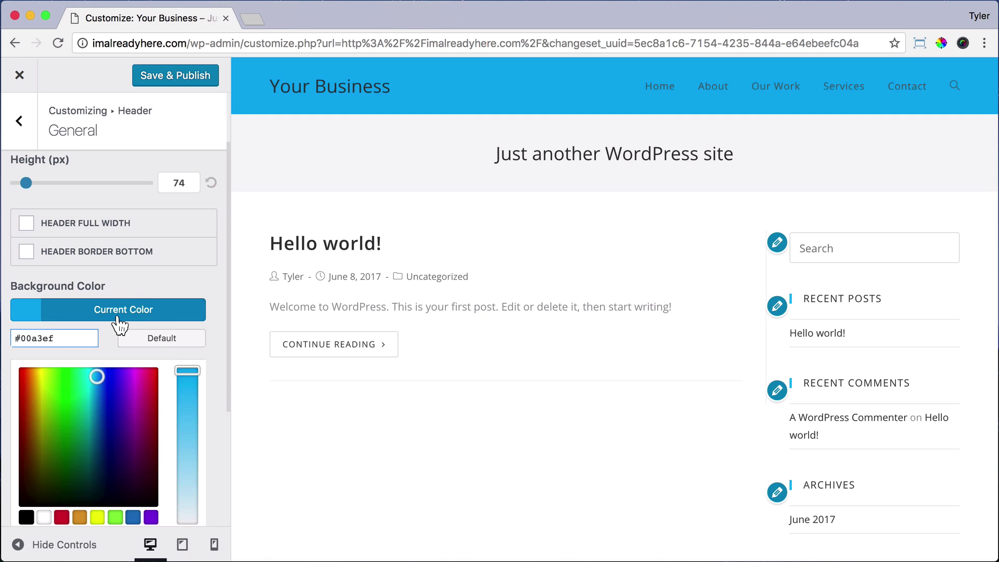
pyautogui.scroll(3, 119, 326)
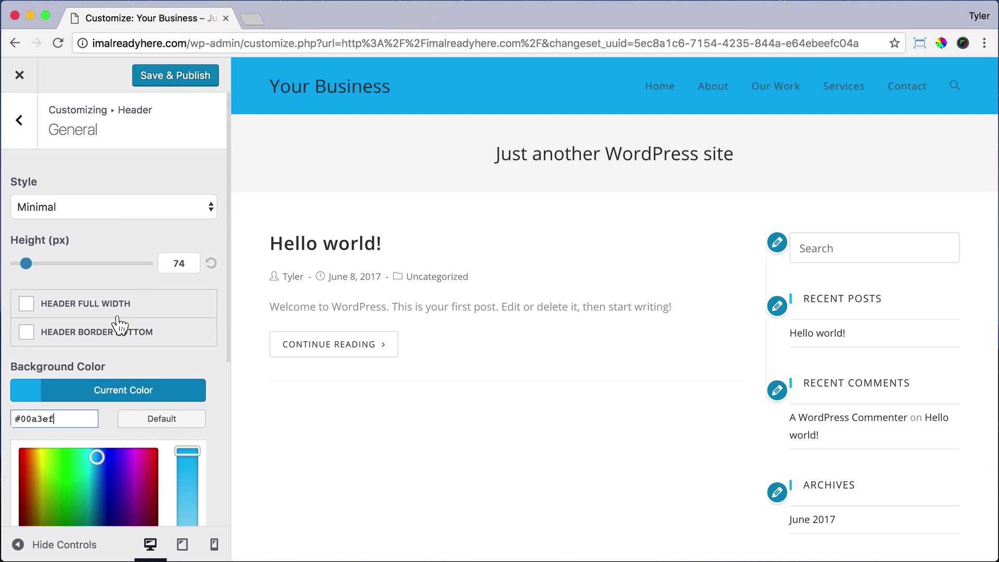
# Step: Open the header Menu settings and try centre and left link alignment, then return to right
pyautogui.click(20, 123)
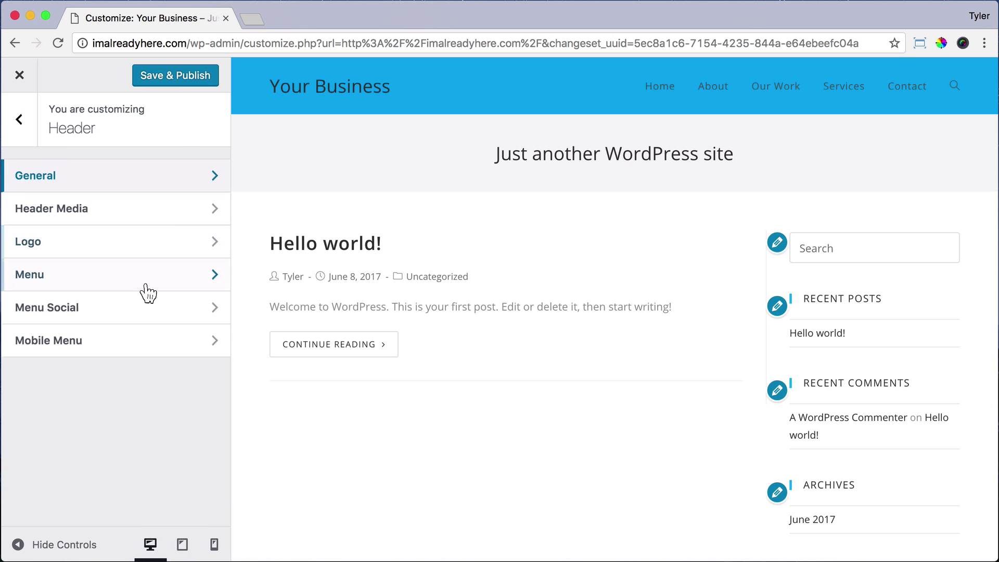
pyautogui.click(208, 281)
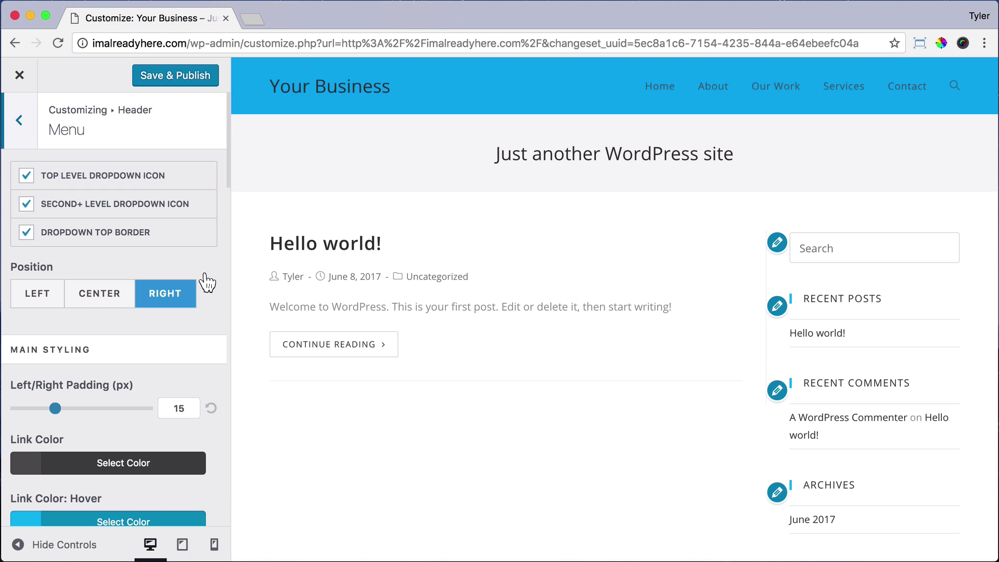
pyautogui.click(106, 298)
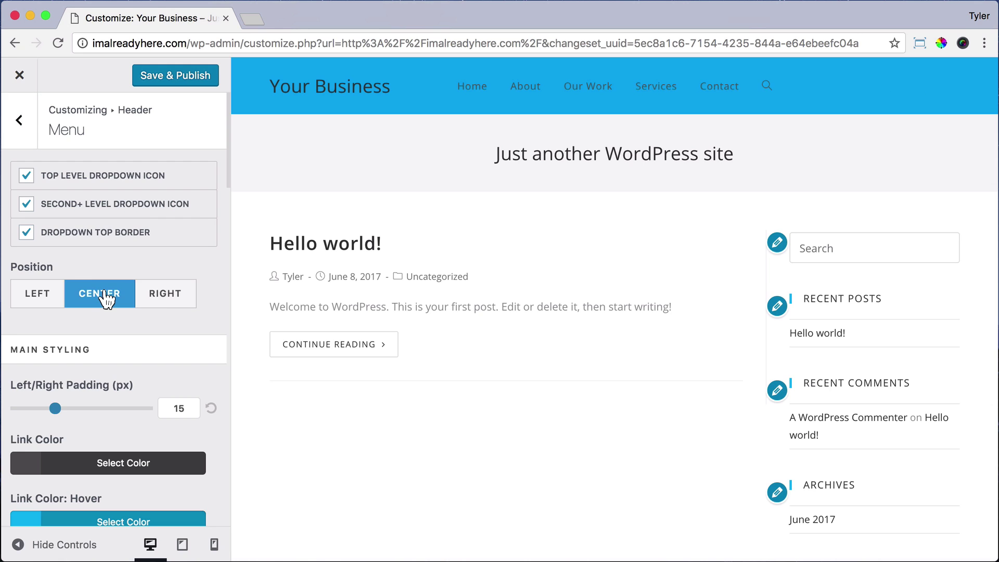
pyautogui.click(41, 299)
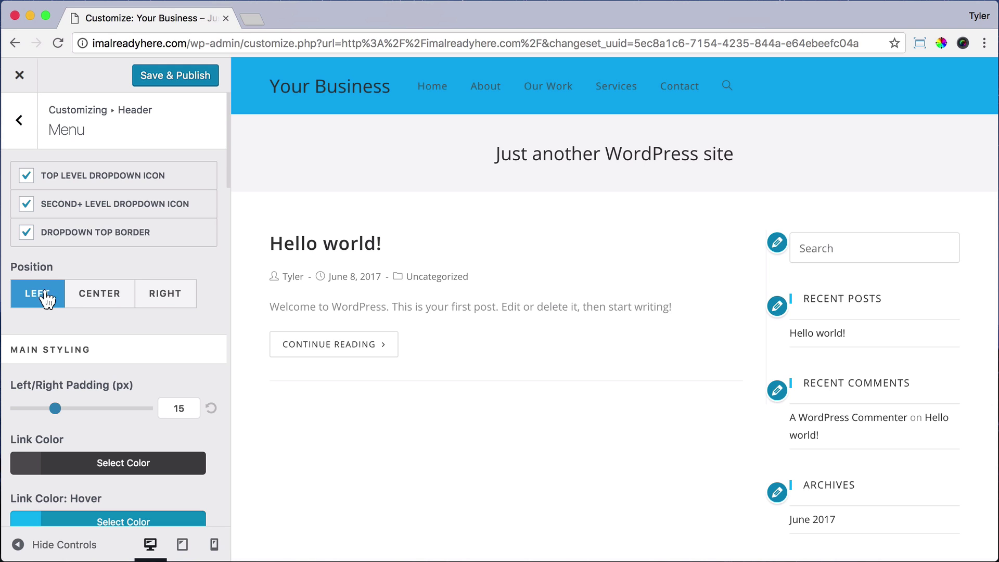
pyautogui.click(163, 301)
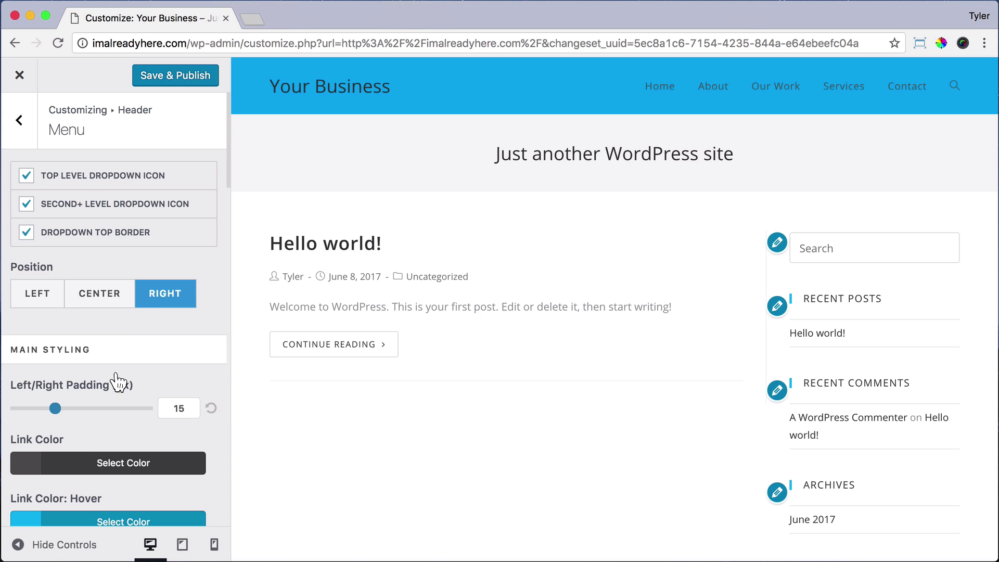
# Step: Set the Menu Link Color to white #ffffff
pyautogui.scroll(-3, 118, 382)
pyautogui.scroll(-3, 118, 382)
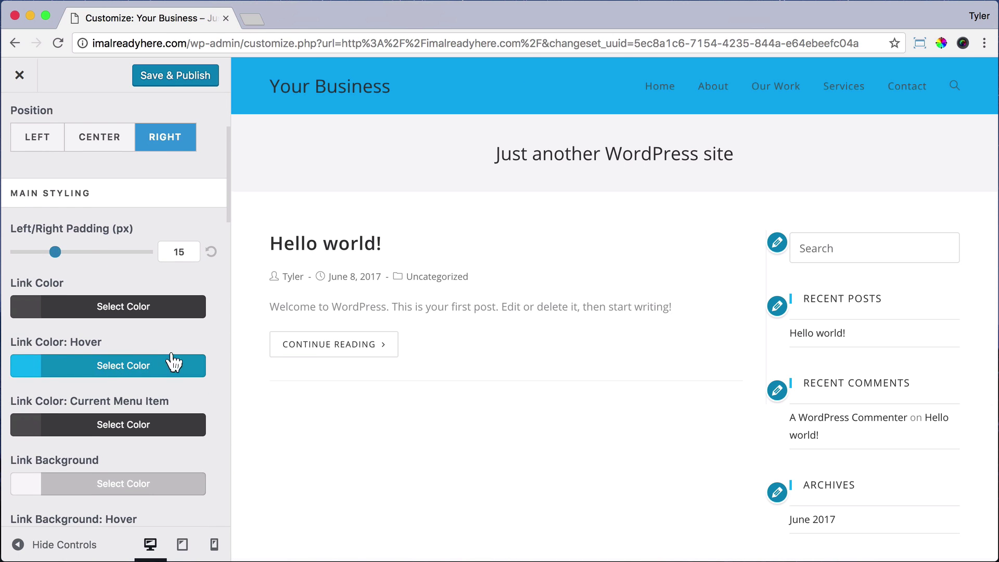
pyautogui.click(111, 312)
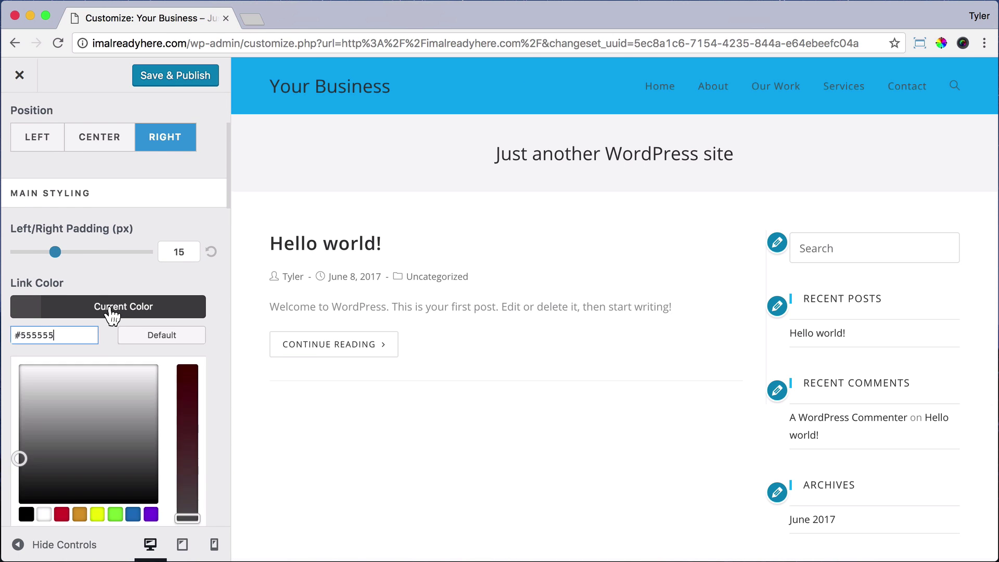
pyautogui.moveTo(74, 406); pyautogui.dragTo(4, 366)
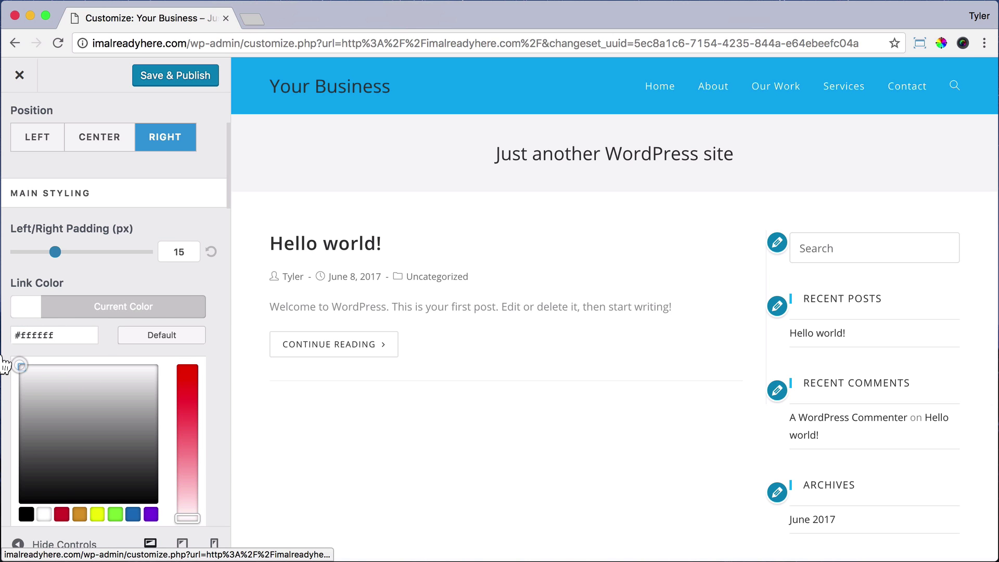
pyautogui.click(200, 282)
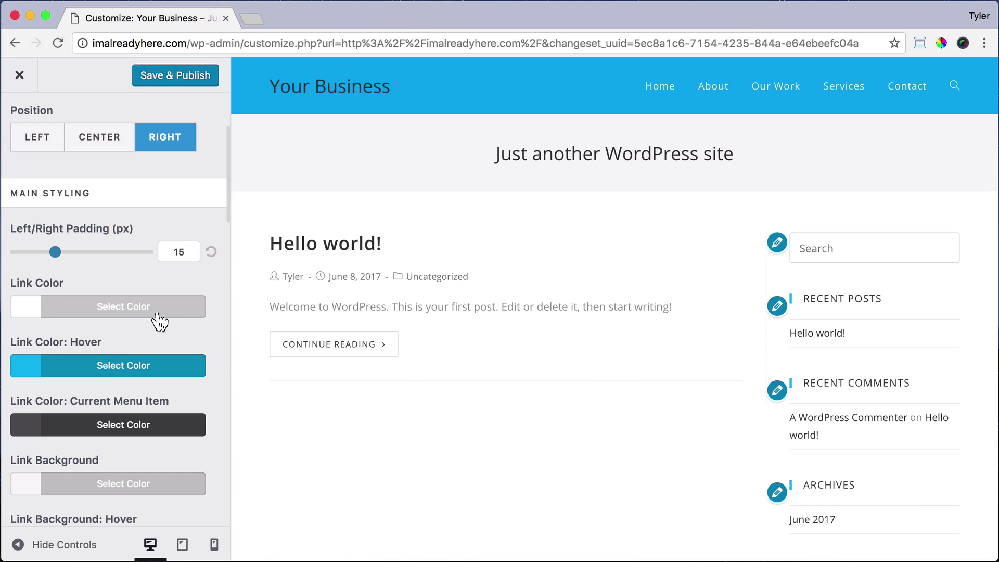
# Step: Set Link Color: Hover to #d1ecff
pyautogui.click(98, 370)
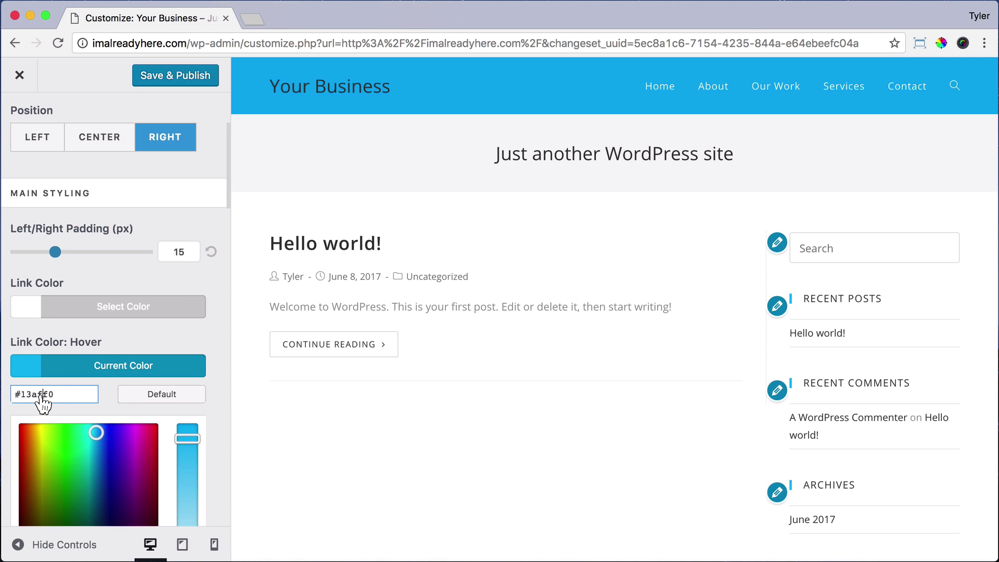
pyautogui.doubleClick(41, 396)
pyautogui.moveTo(100, 446); pyautogui.dragTo(41, 445)
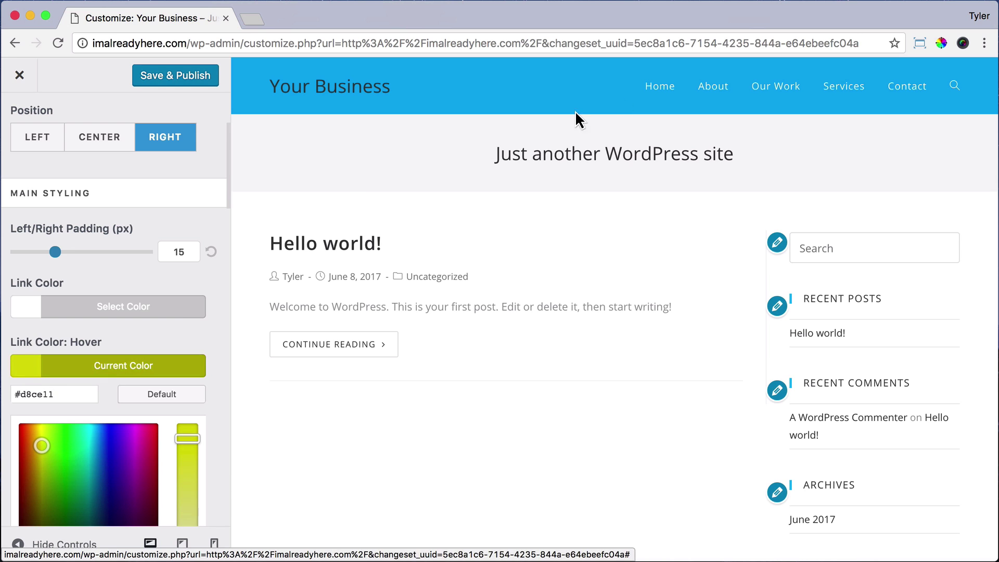
pyautogui.doubleClick(38, 389)
pyautogui.write('d1')
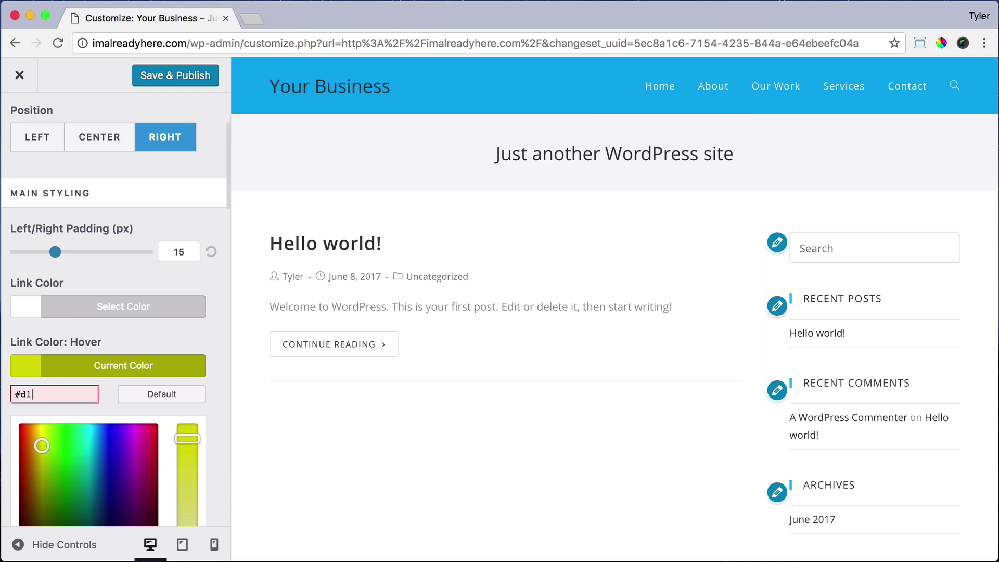
pyautogui.write('ecff')
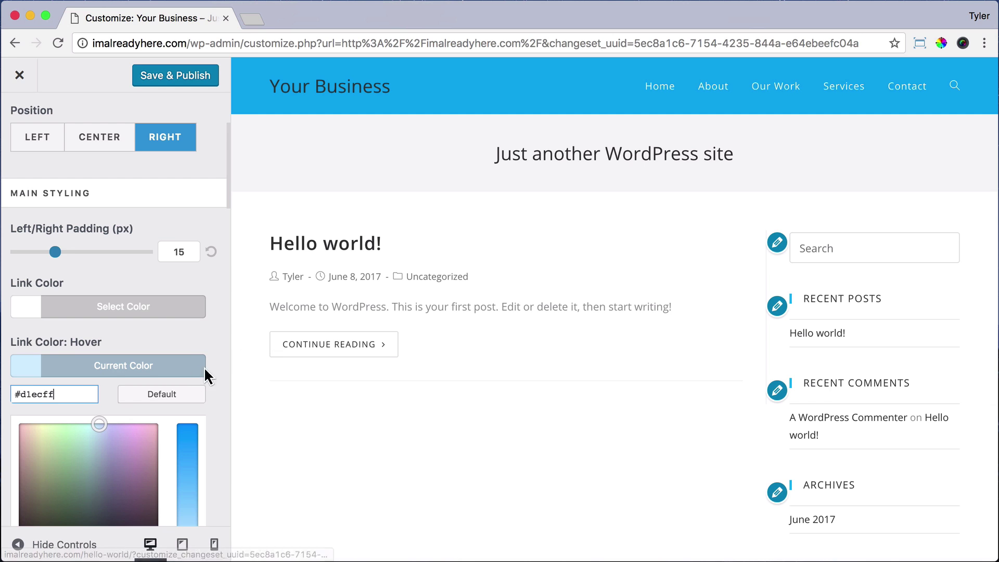
# Step: Copy #d1ecff and paste it as the Current Menu Item link colour
pyautogui.doubleClick(37, 394)
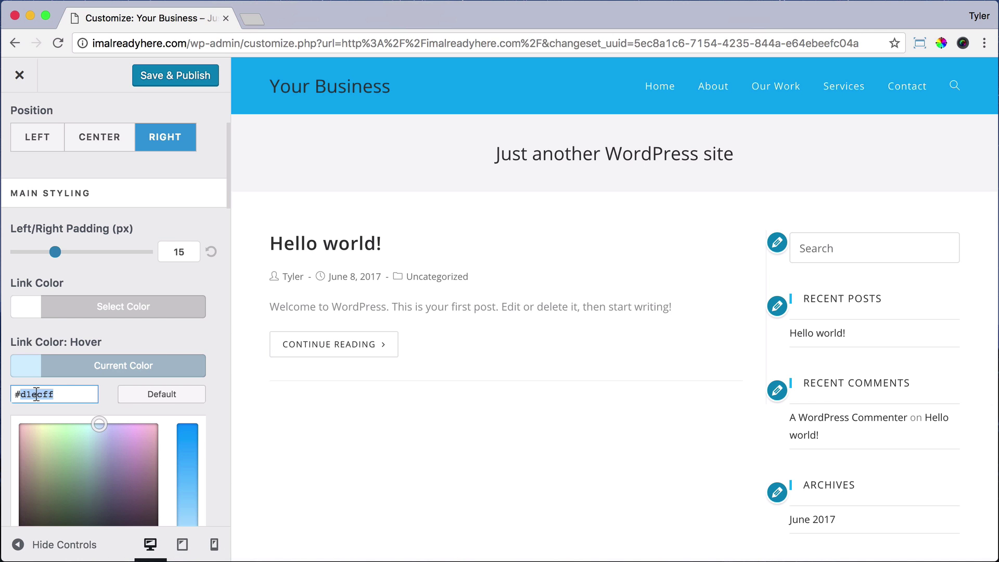
pyautogui.rightClick(36, 394)
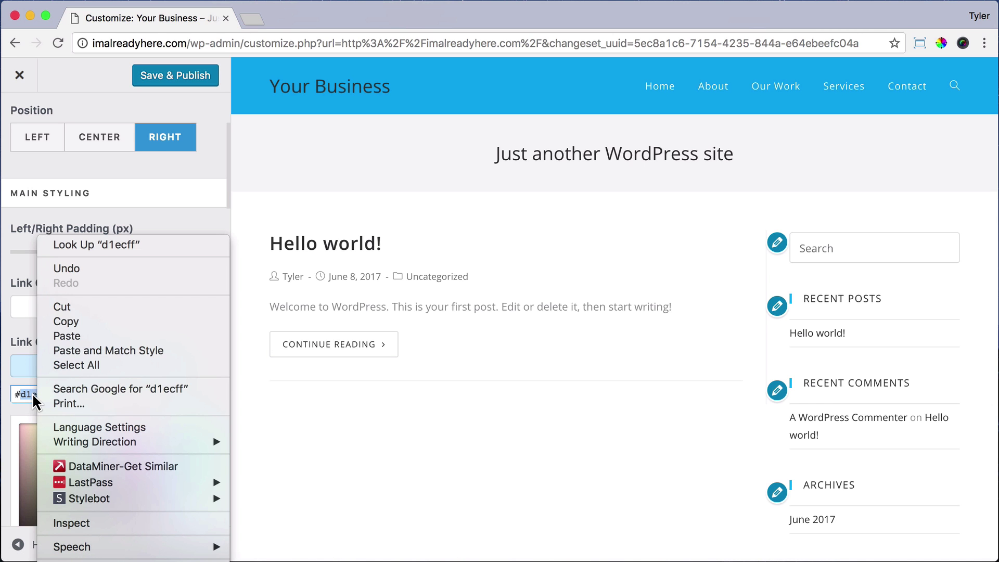
pyautogui.click(74, 326)
pyautogui.click(64, 393)
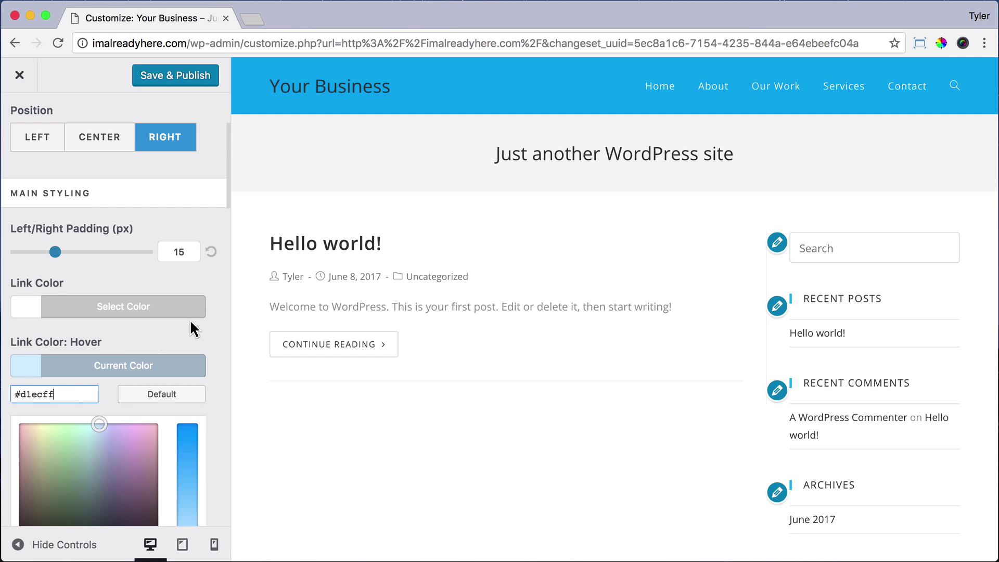
pyautogui.scroll(-2, 190, 320)
pyautogui.scroll(-5, 196, 327)
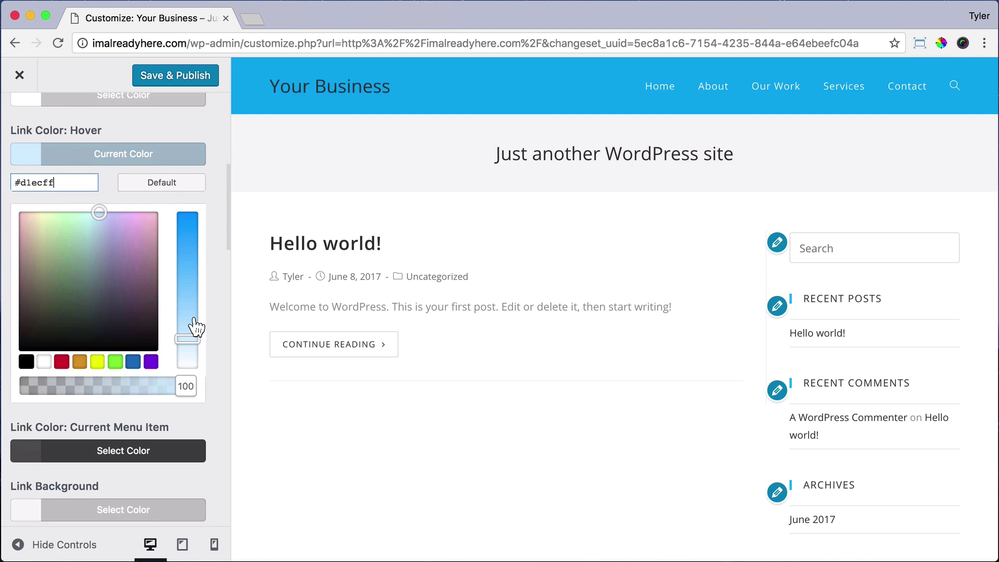
pyautogui.scroll(-3, 195, 327)
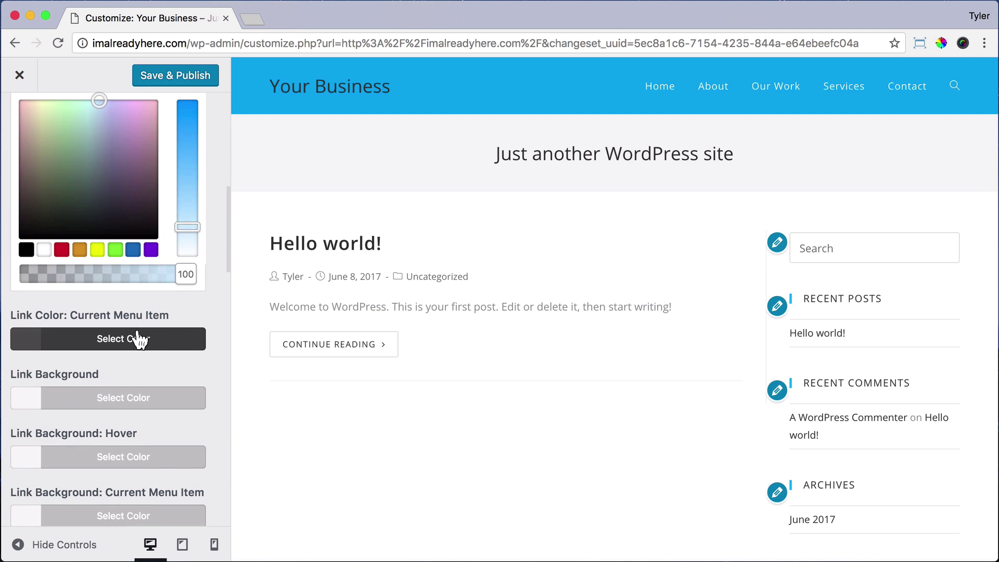
pyautogui.click(138, 339)
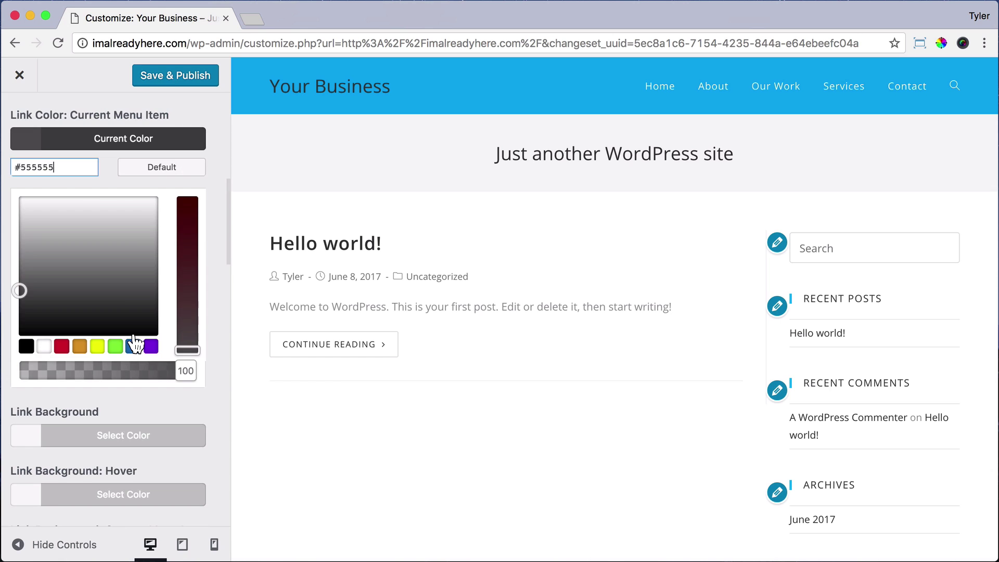
pyautogui.tripleClick(42, 167)
pyautogui.press('super+v')
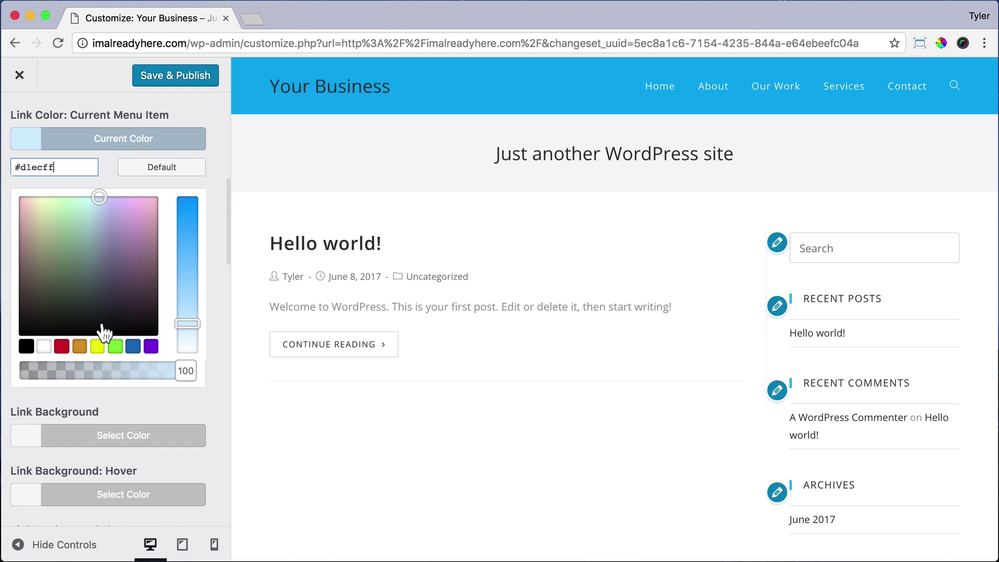
# Step: Set the header Search Icon Style to Disabled so the menu shows no search icon
pyautogui.scroll(-1, 151, 408)
pyautogui.scroll(-4, 151, 407)
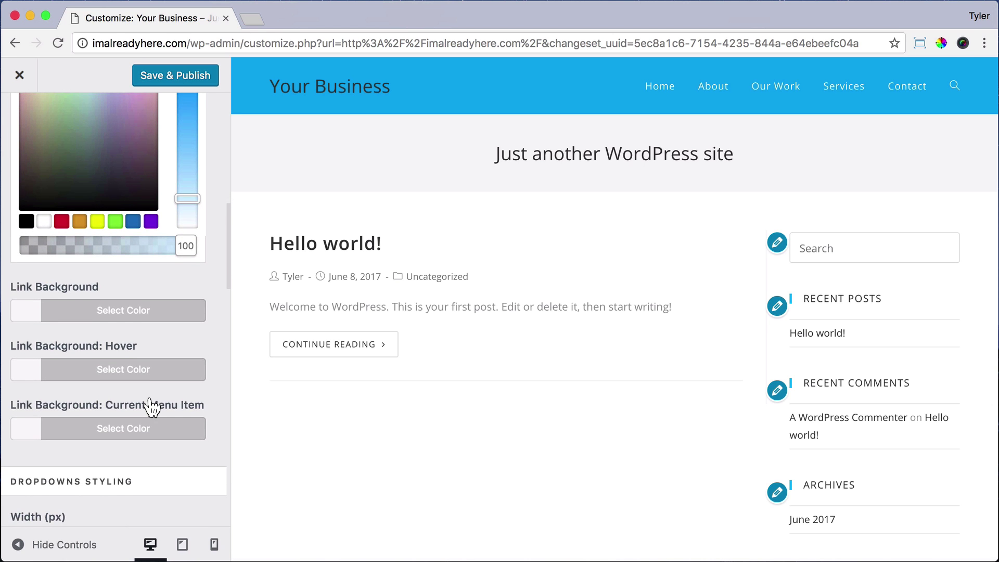
pyautogui.scroll(-2, 151, 408)
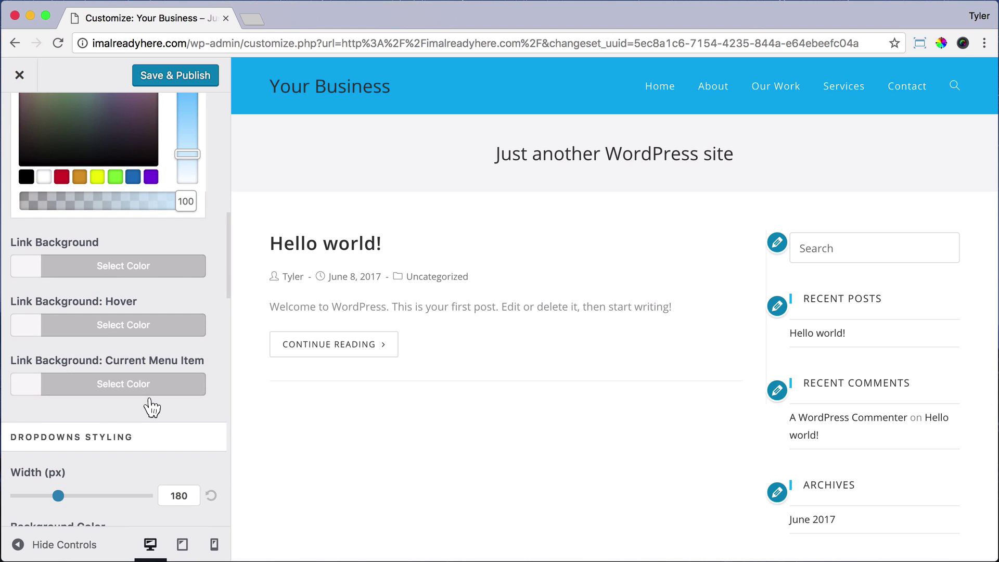
pyautogui.scroll(-5, 151, 408)
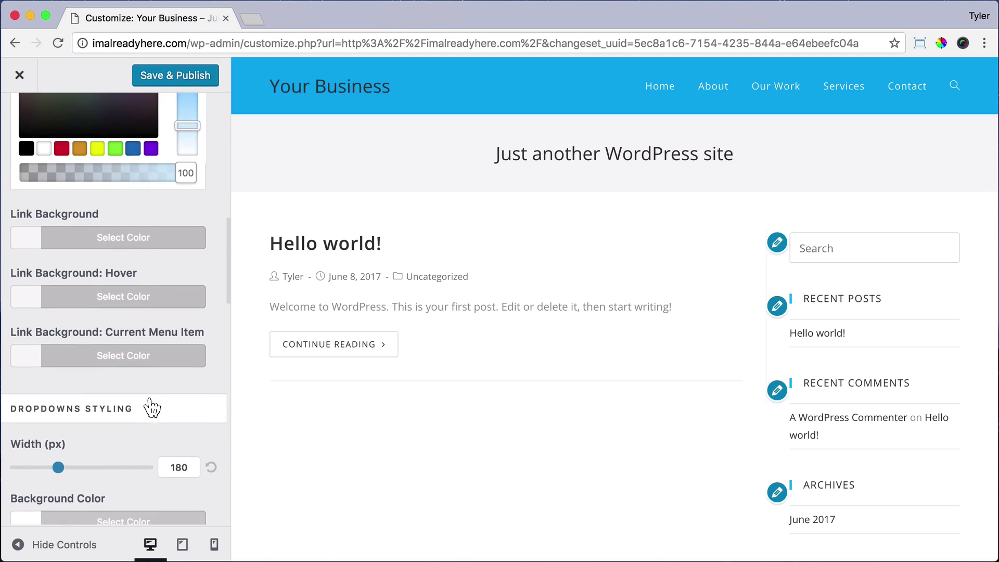
pyautogui.scroll(-18, 151, 407)
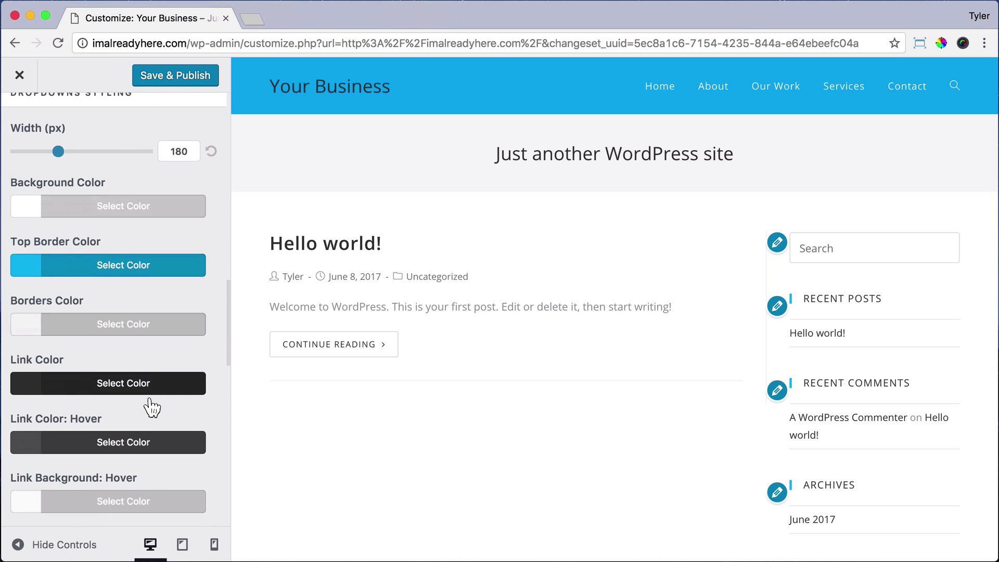
pyautogui.scroll(-5, 151, 408)
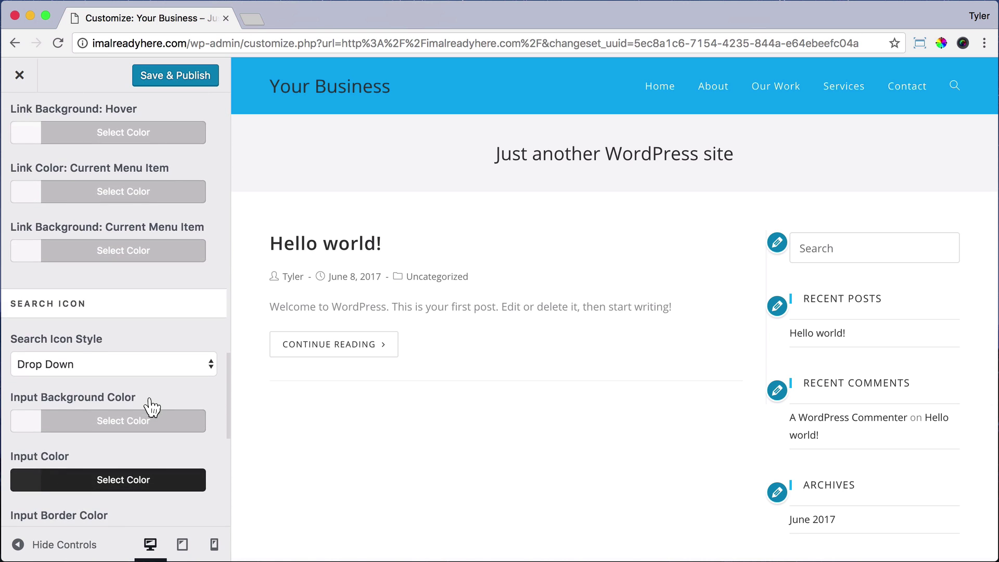
pyautogui.scroll(-2, 151, 408)
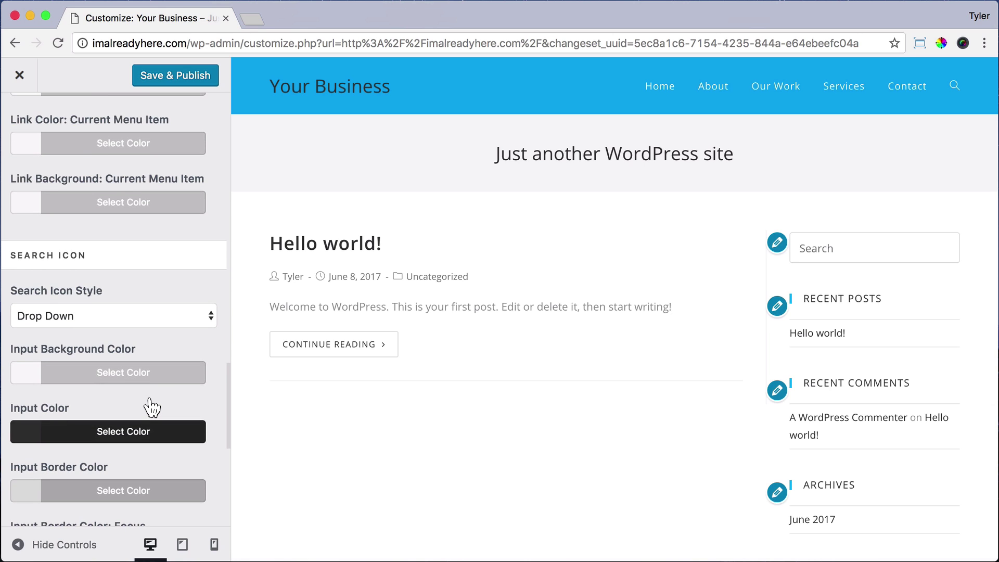
pyautogui.click(197, 324)
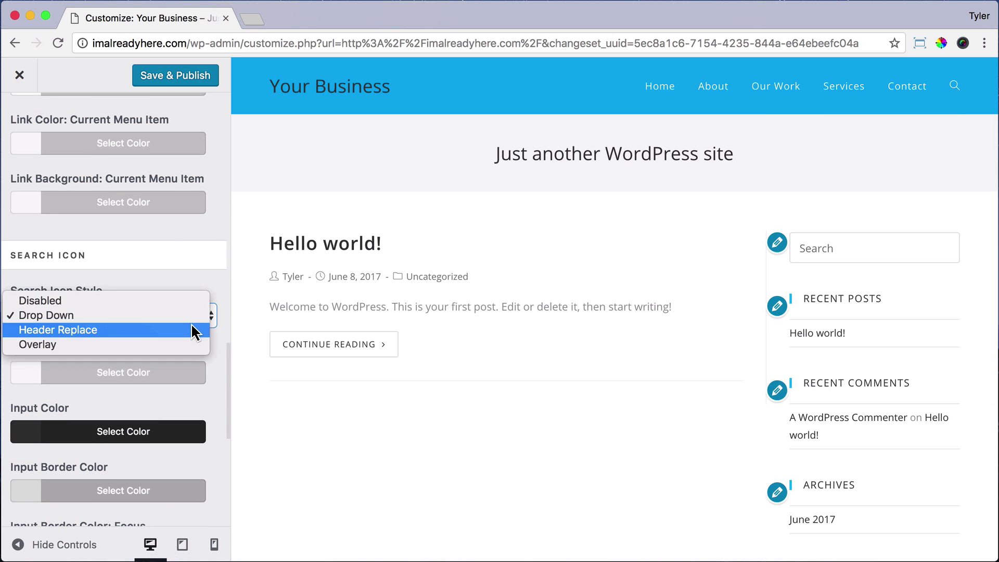
pyautogui.click(161, 302)
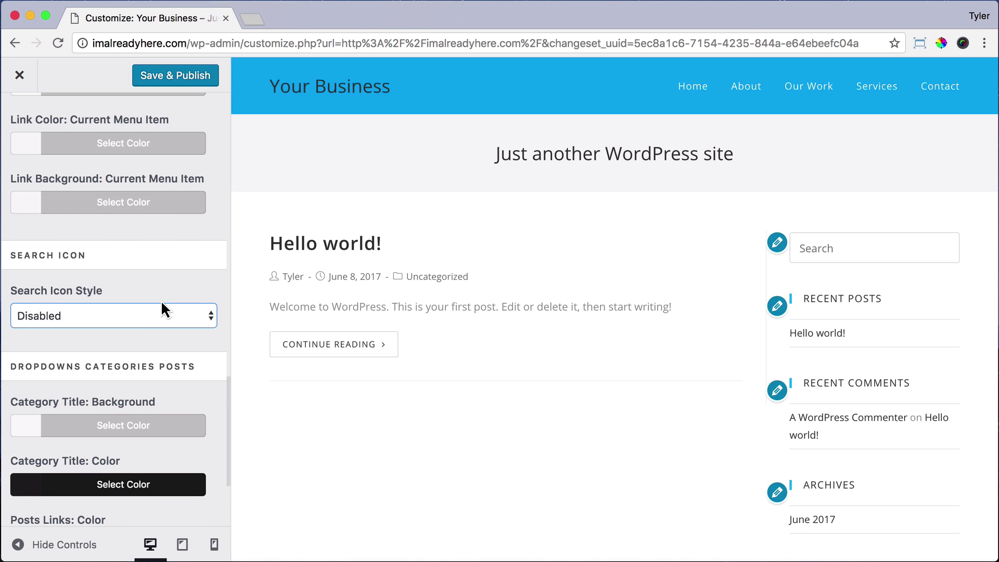
pyautogui.scroll(15, 161, 300)
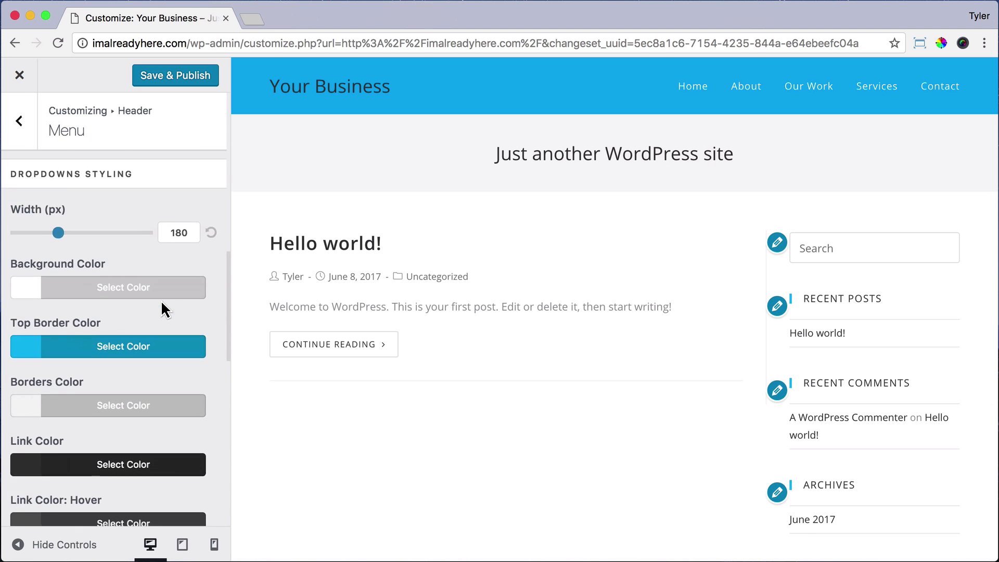
# Step: In Header > Logo, set the logo colour to white #ffffff and its hover colour to #d1ecff
pyautogui.click(20, 121)
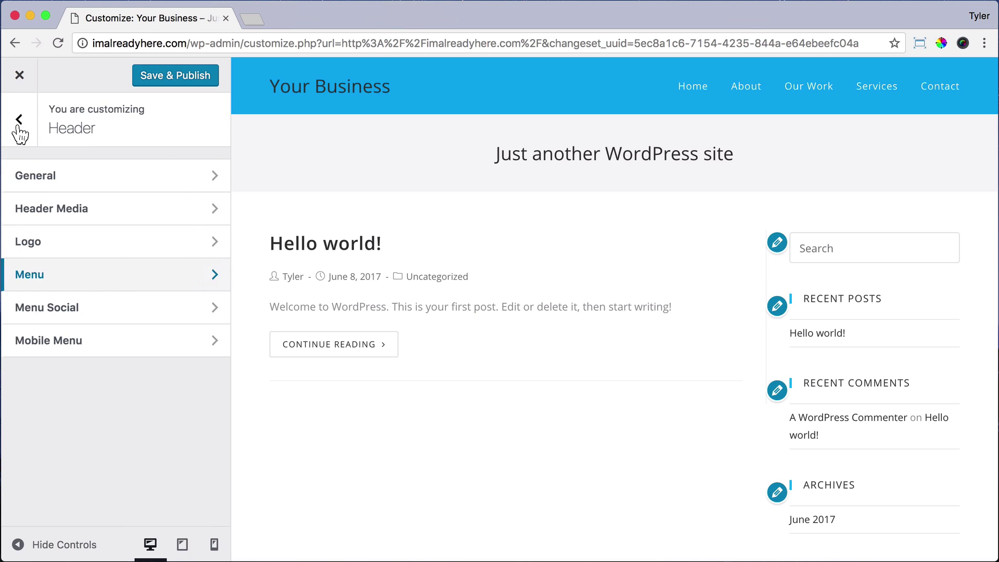
pyautogui.click(213, 243)
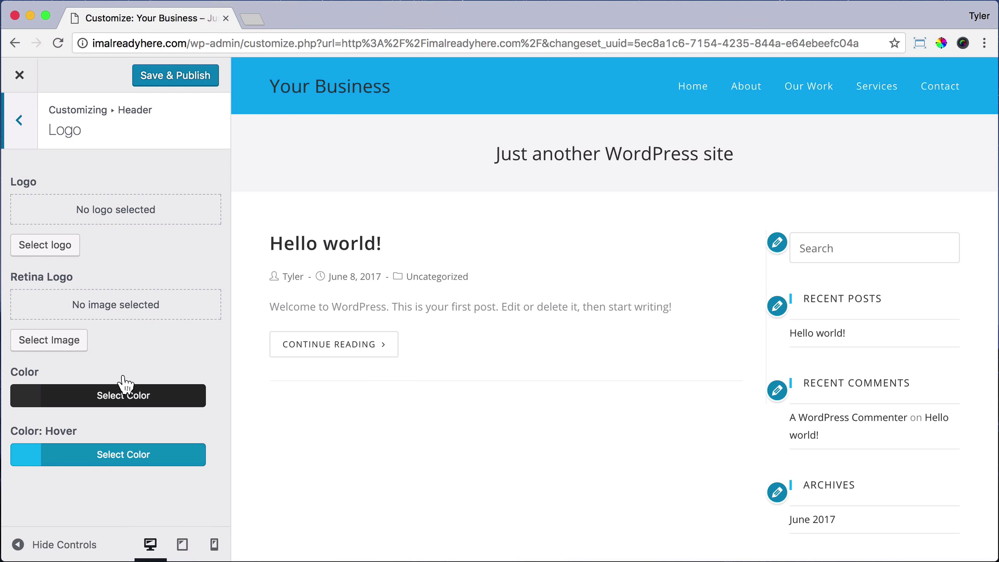
pyautogui.click(106, 399)
pyautogui.click(68, 490)
pyautogui.moveTo(68, 490); pyautogui.dragTo(5, 454)
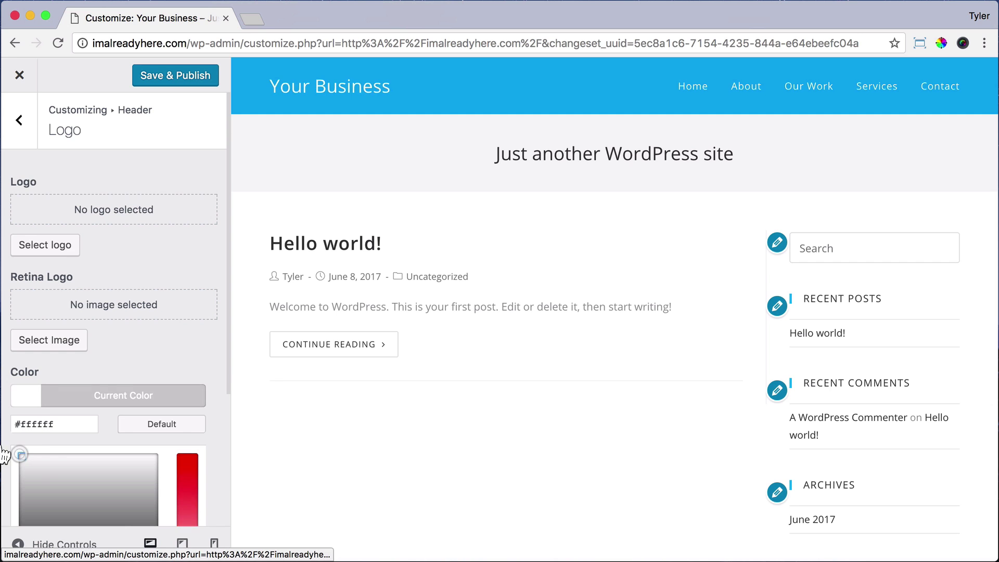
pyautogui.click(145, 364)
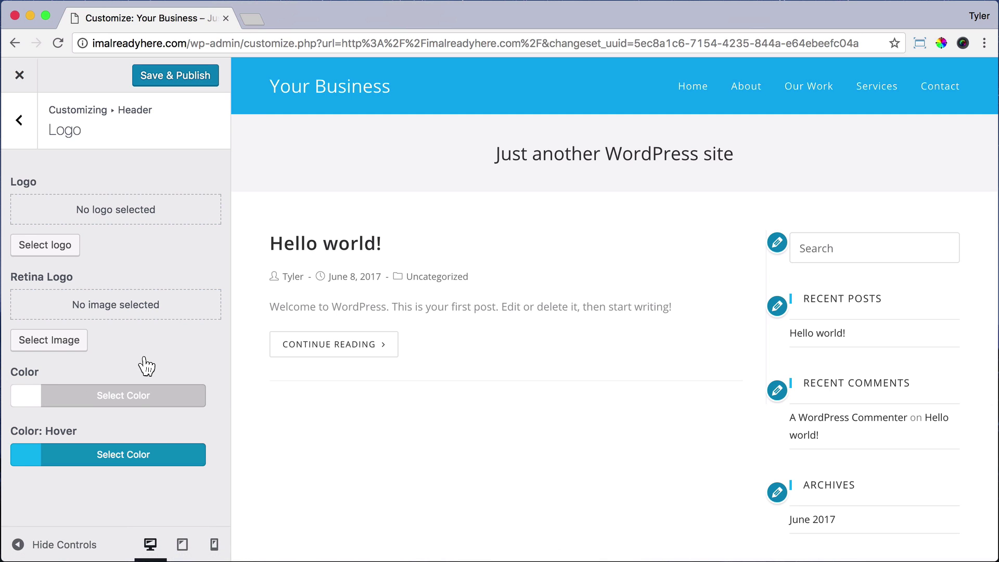
pyautogui.click(114, 449)
pyautogui.doubleClick(52, 483)
pyautogui.press('super+v')
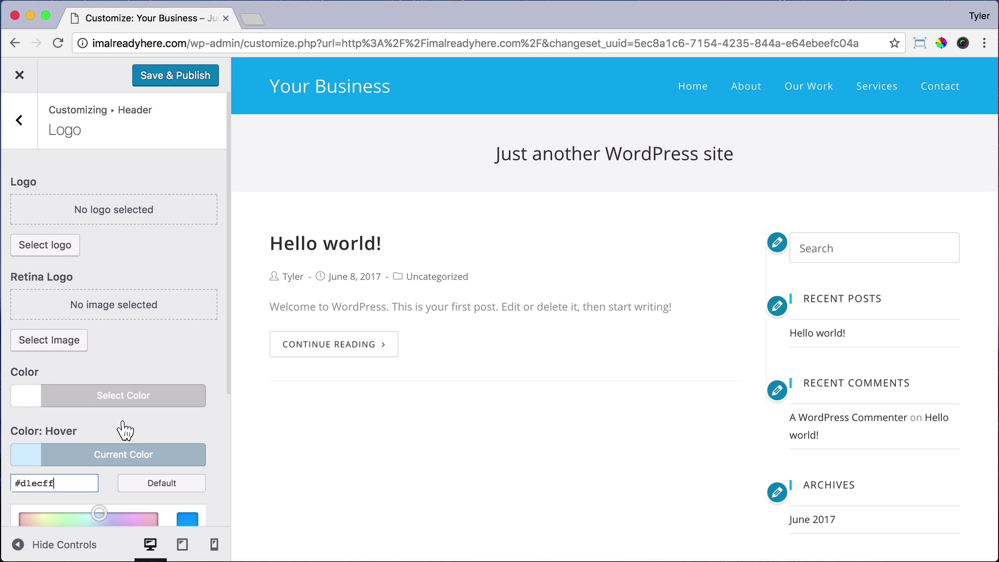
# Step: Publish the changes, then visit the About, Our Work, Services and Contact pages on the live site
pyautogui.click(180, 79)
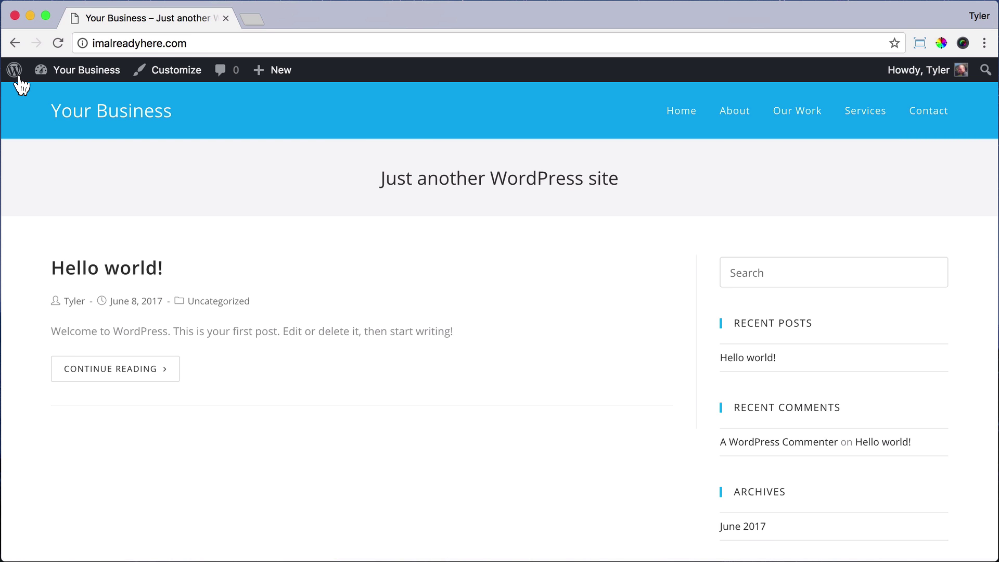
pyautogui.click(735, 117)
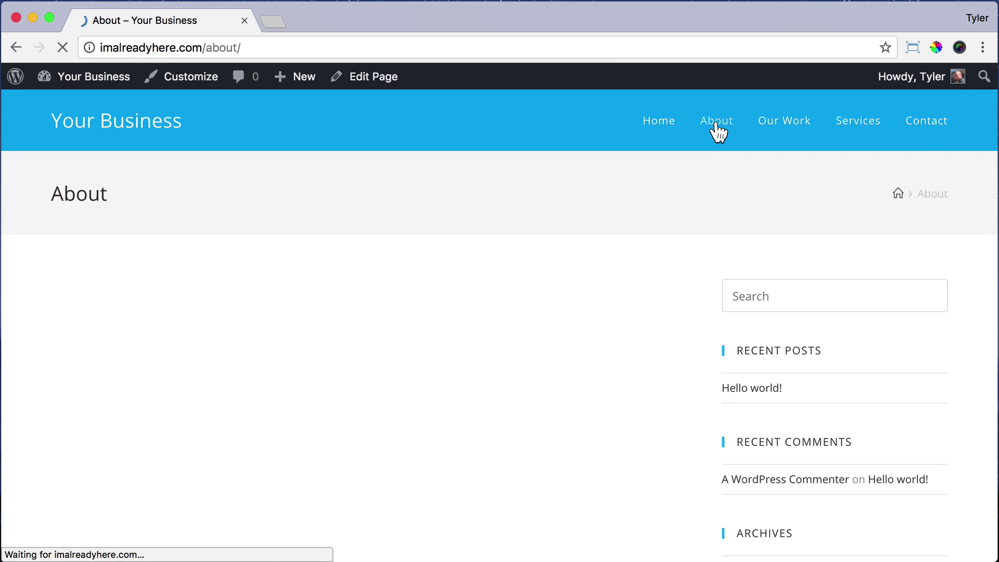
pyautogui.click(772, 127)
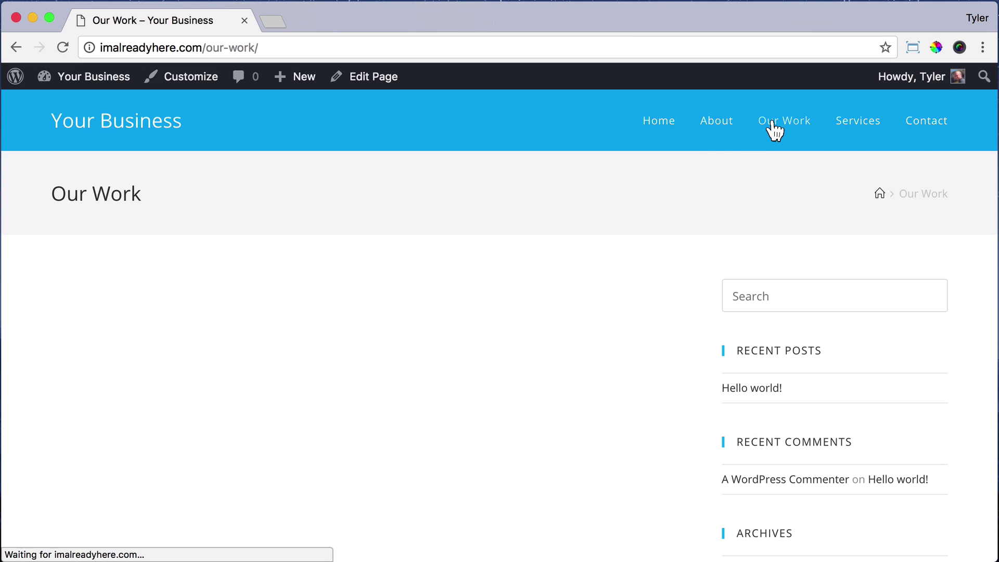
pyautogui.click(846, 128)
pyautogui.click(909, 128)
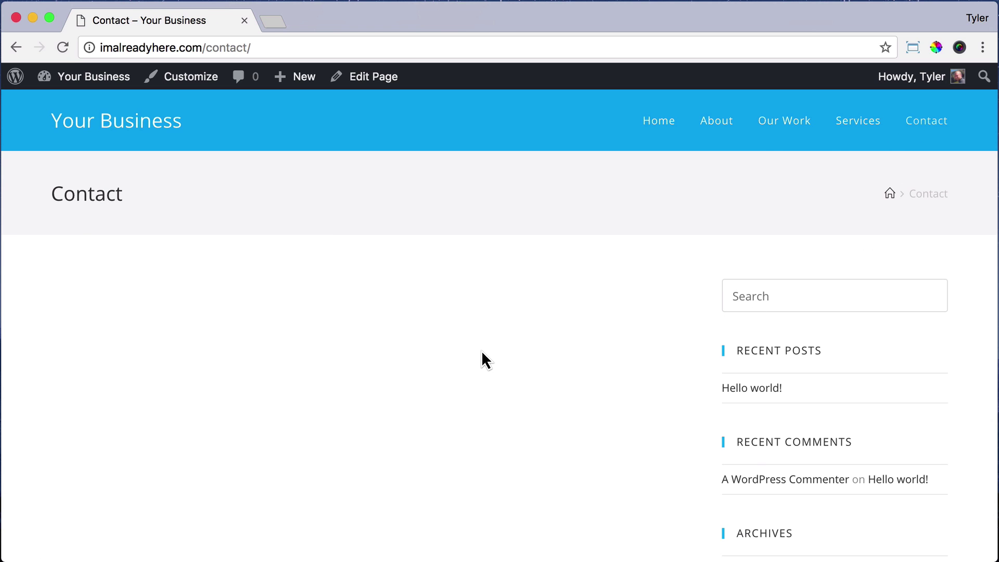